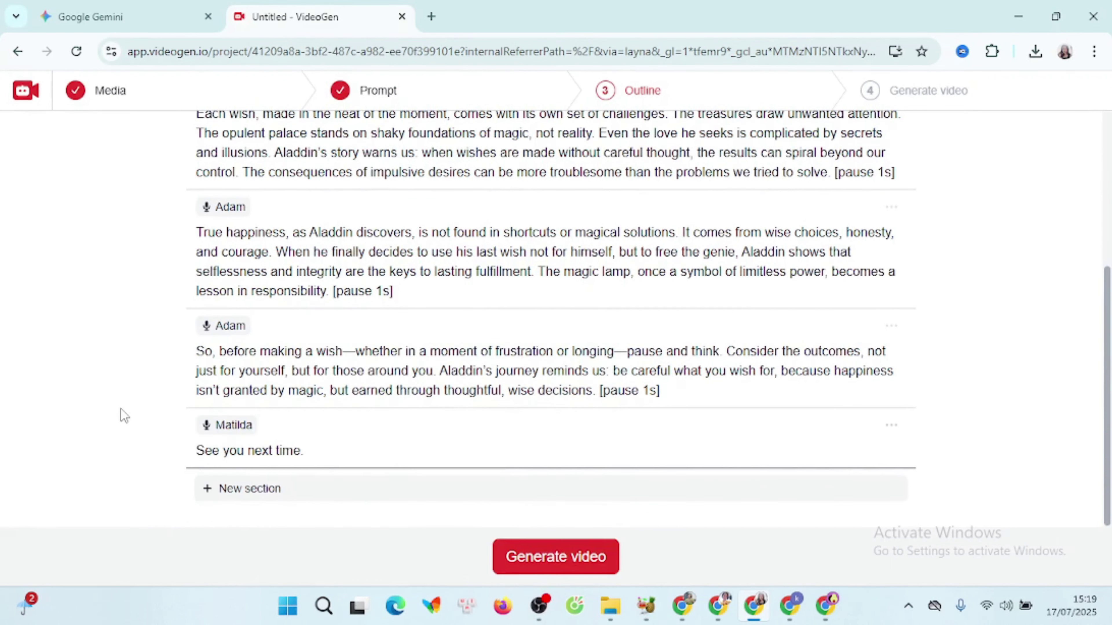
{"action": "left_click", "coordinate": [219, 427]}
{"action": "left_click", "coordinate": [293, 335]}
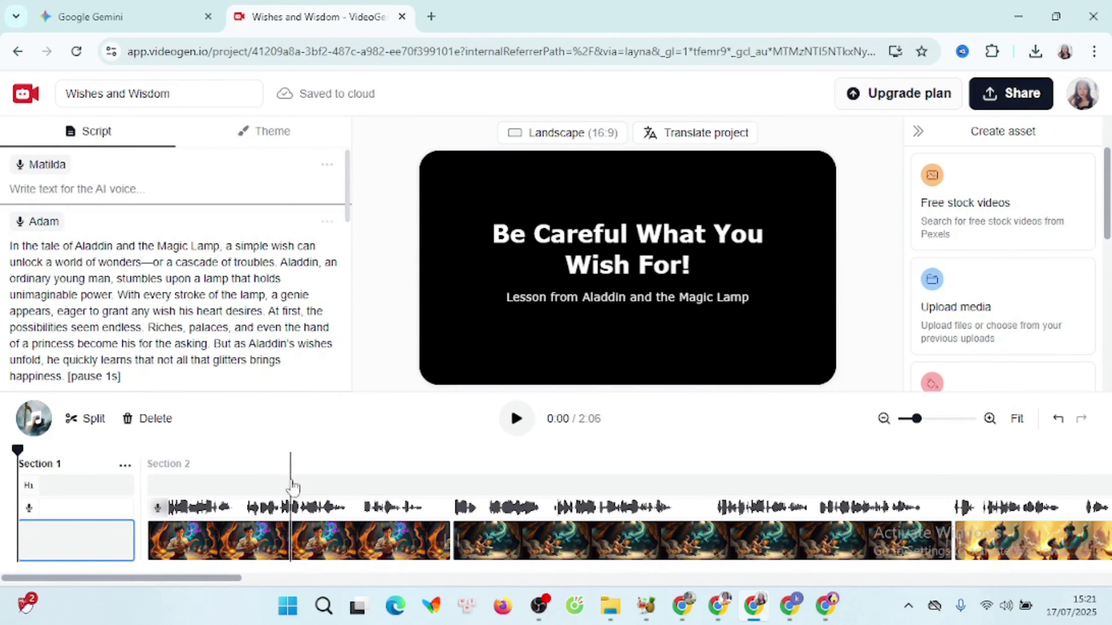
Preview the first two image clips of Section 2 on the timeline
{"action": "left_click", "coordinate": [287, 544]}
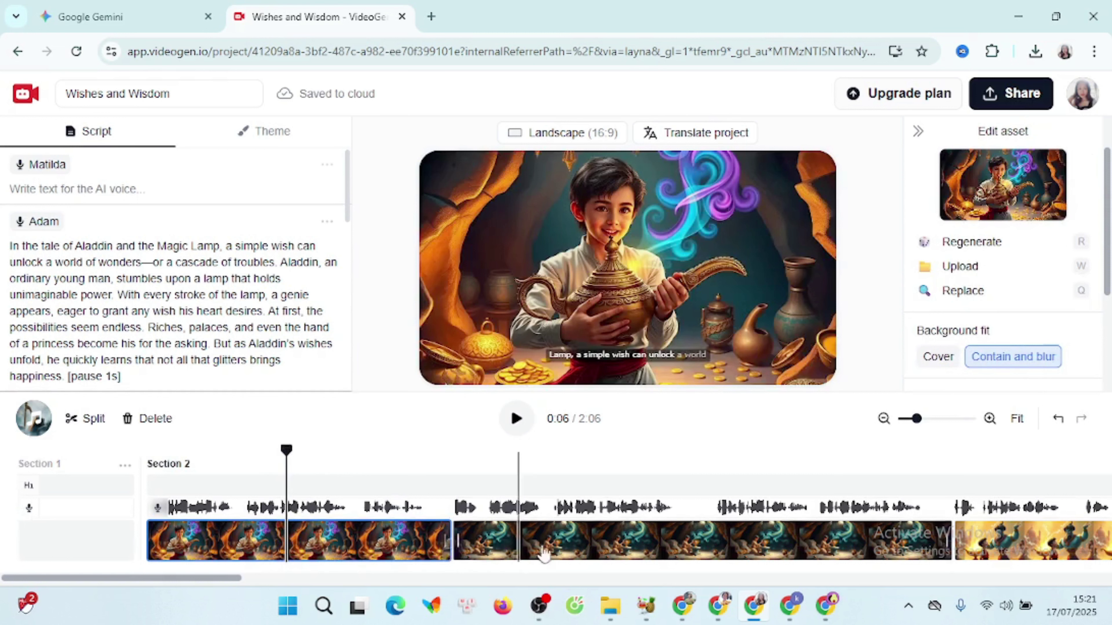
{"action": "left_click", "coordinate": [591, 553]}
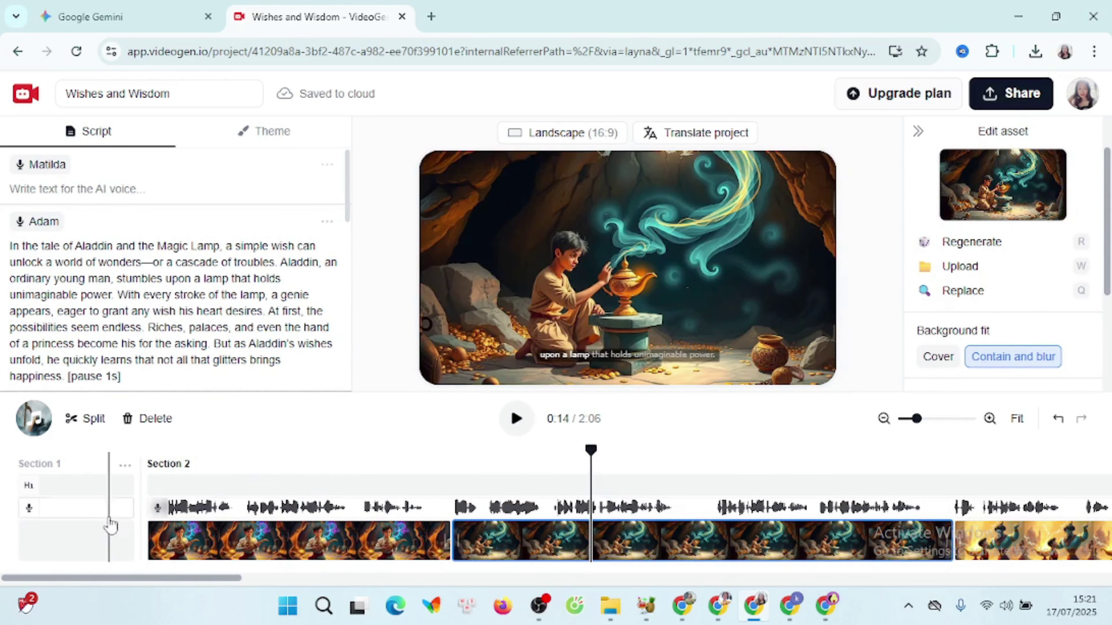
Search the free stock videos for "magic" and place the open old book video in the empty Section 1 clip
{"action": "left_click", "coordinate": [66, 540]}
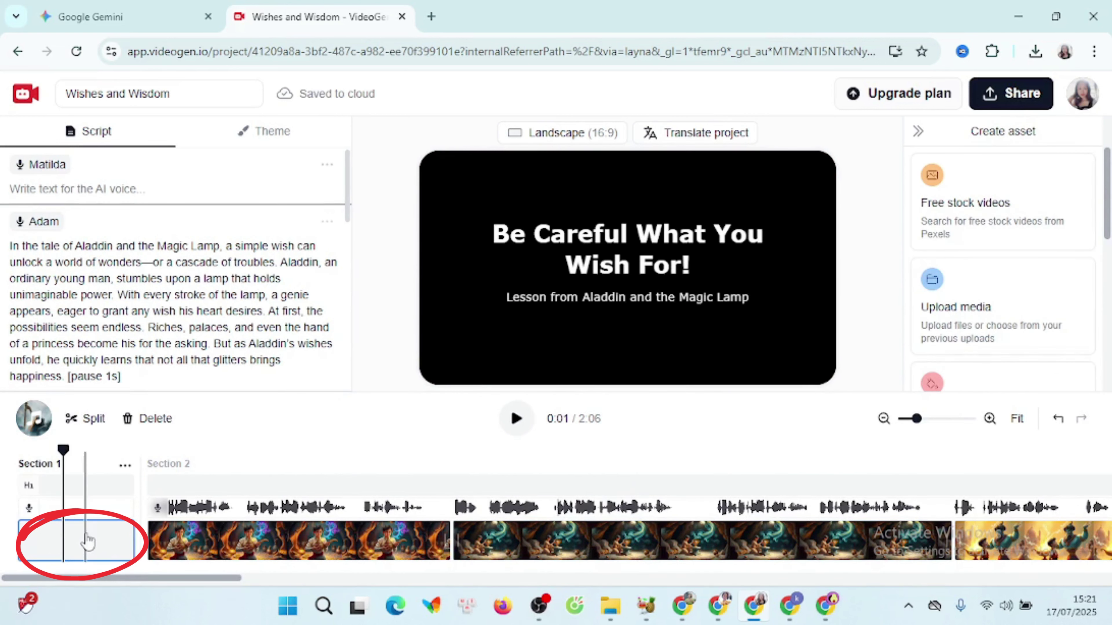
{"action": "left_click", "coordinate": [990, 203]}
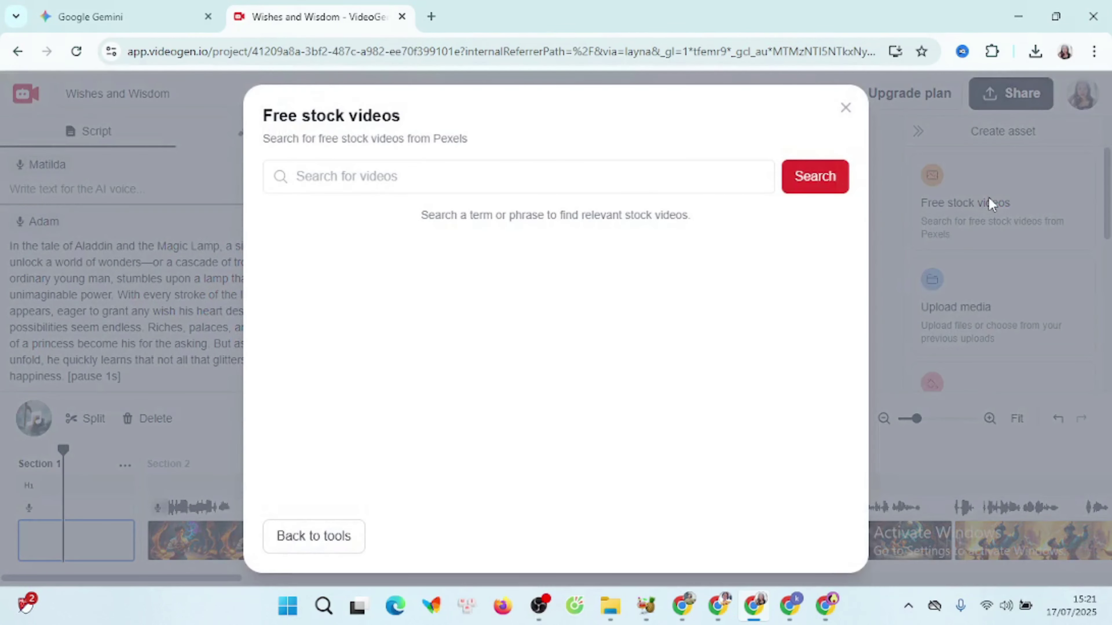
{"action": "left_click", "coordinate": [607, 189]}
{"action": "type", "text": "magic"}
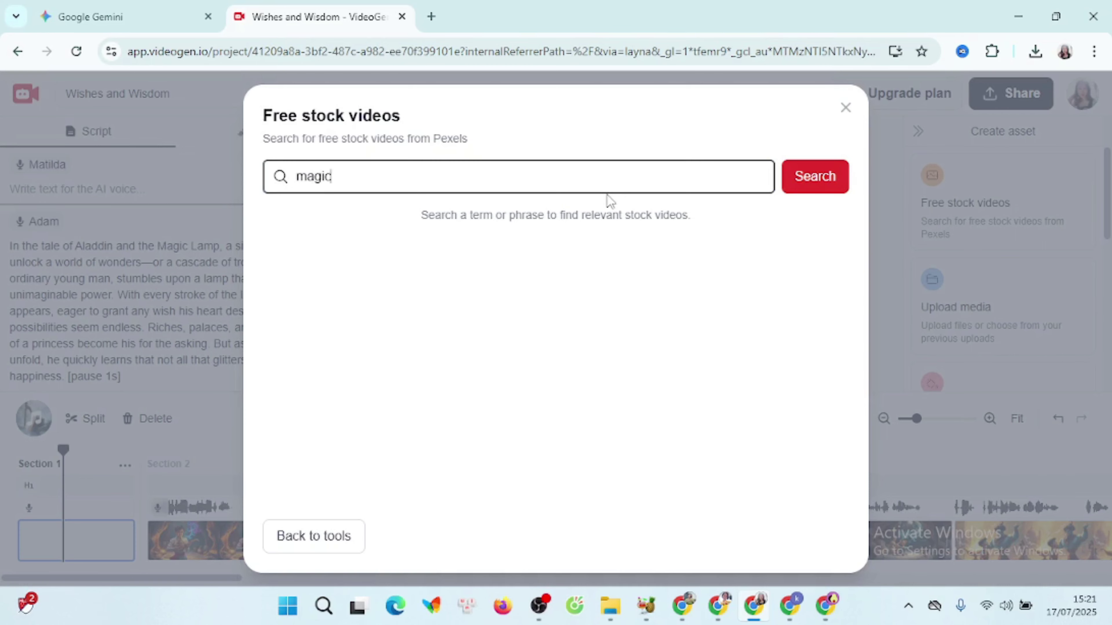
{"action": "left_click", "coordinate": [807, 178]}
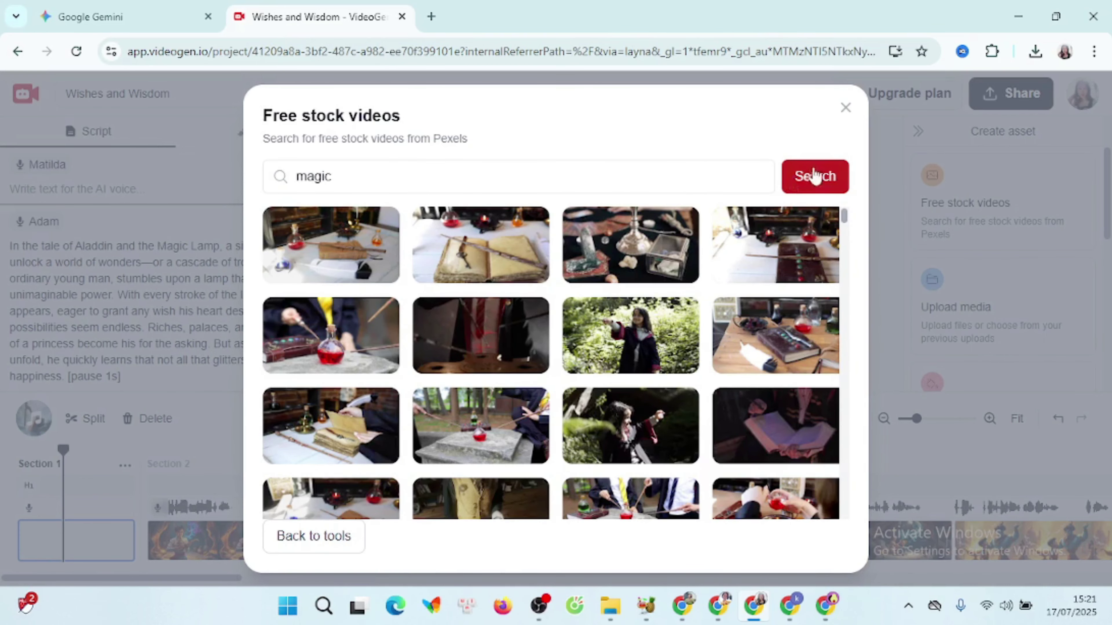
{"action": "left_click", "coordinate": [490, 256]}
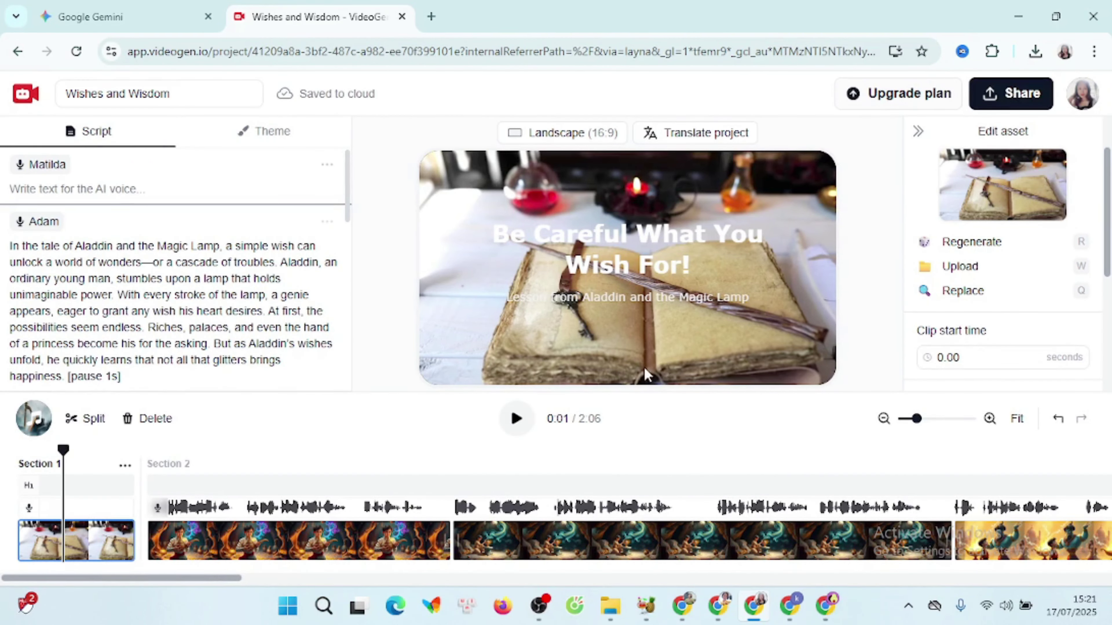
Replace the Section 1 stock video with an image generated from the prompt "The magic lamp"
{"action": "left_click", "coordinate": [86, 543]}
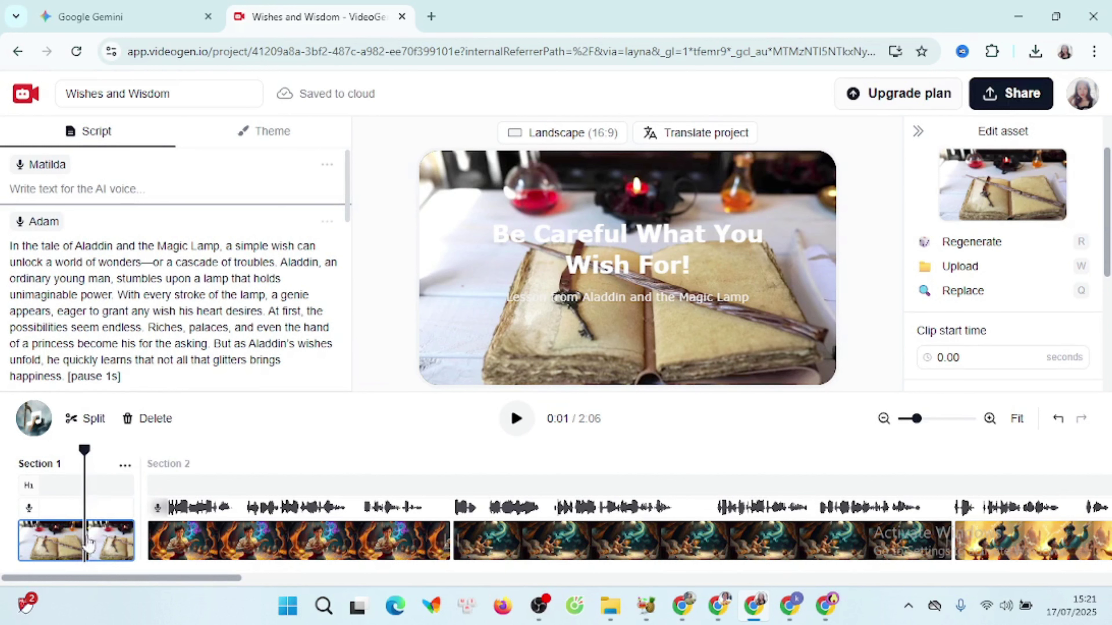
{"action": "left_click", "coordinate": [949, 296]}
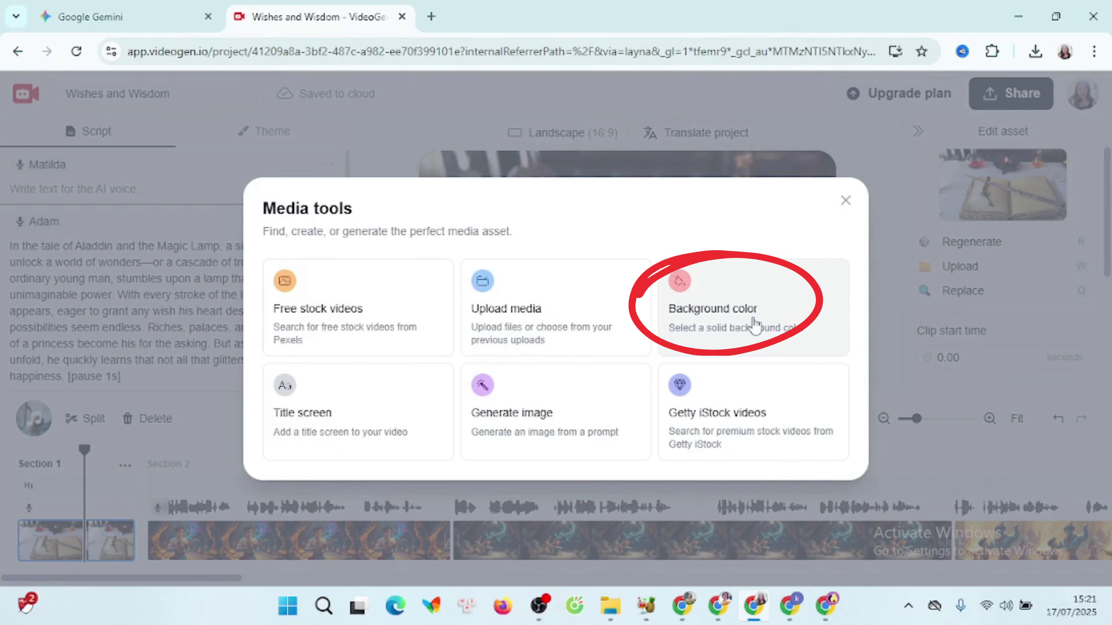
{"action": "left_click", "coordinate": [571, 405]}
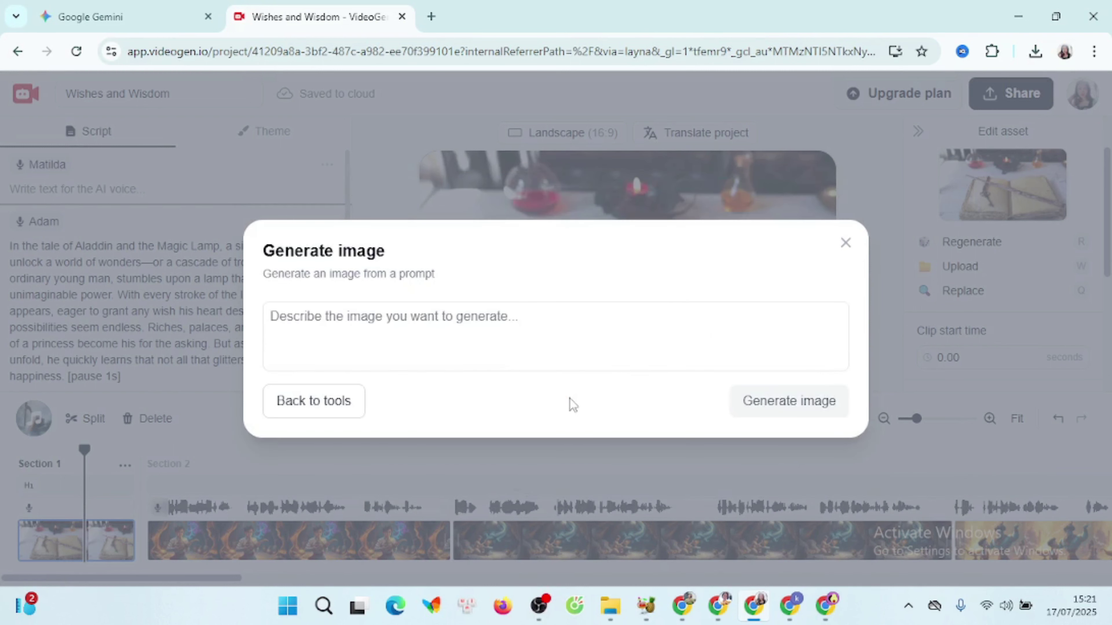
{"action": "left_click", "coordinate": [491, 370]}
{"action": "type", "text": "The magic lamp"}
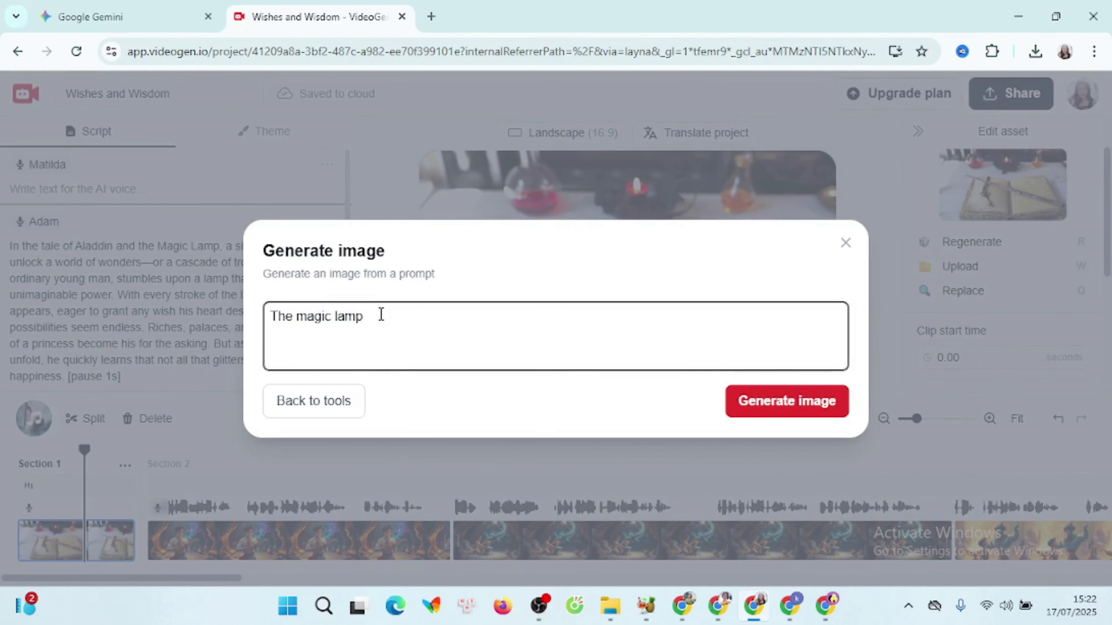
{"action": "left_click", "coordinate": [770, 406]}
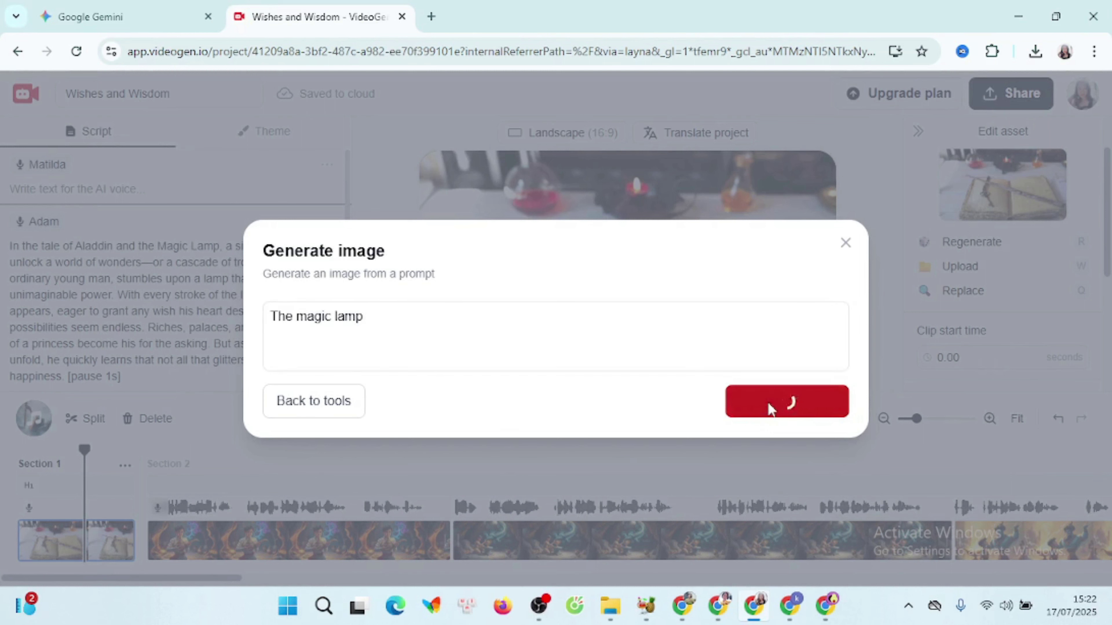
{"action": "left_click", "coordinate": [844, 246]}
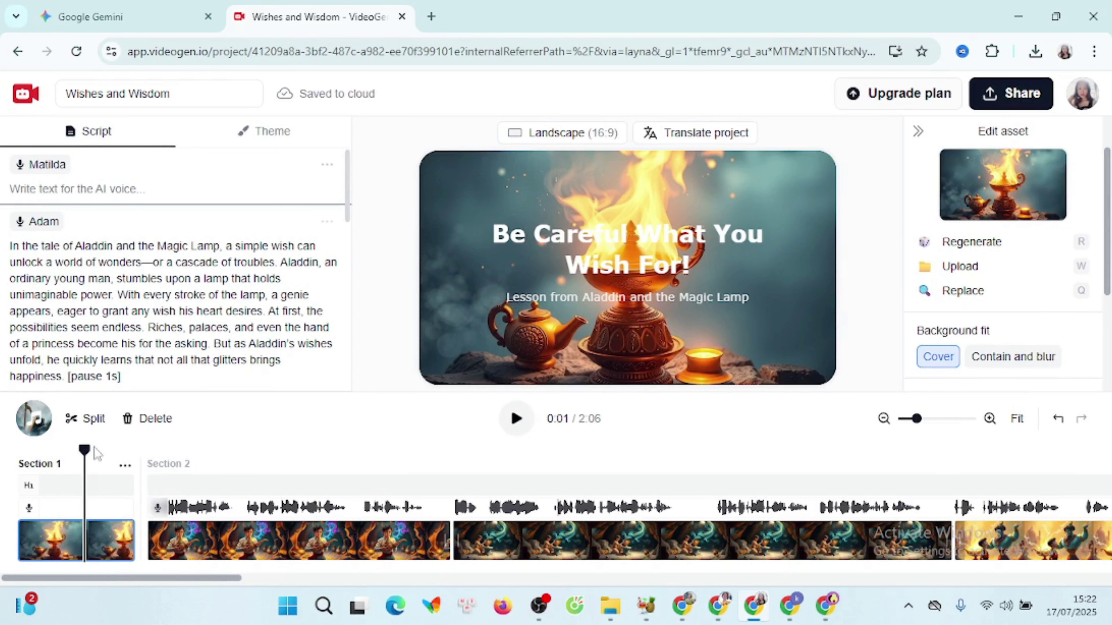
Play the video from its beginning through the opening of Section 2, and pause it
{"action": "left_click_drag", "start_coordinate": [85, 451], "coordinate": [2, 464]}
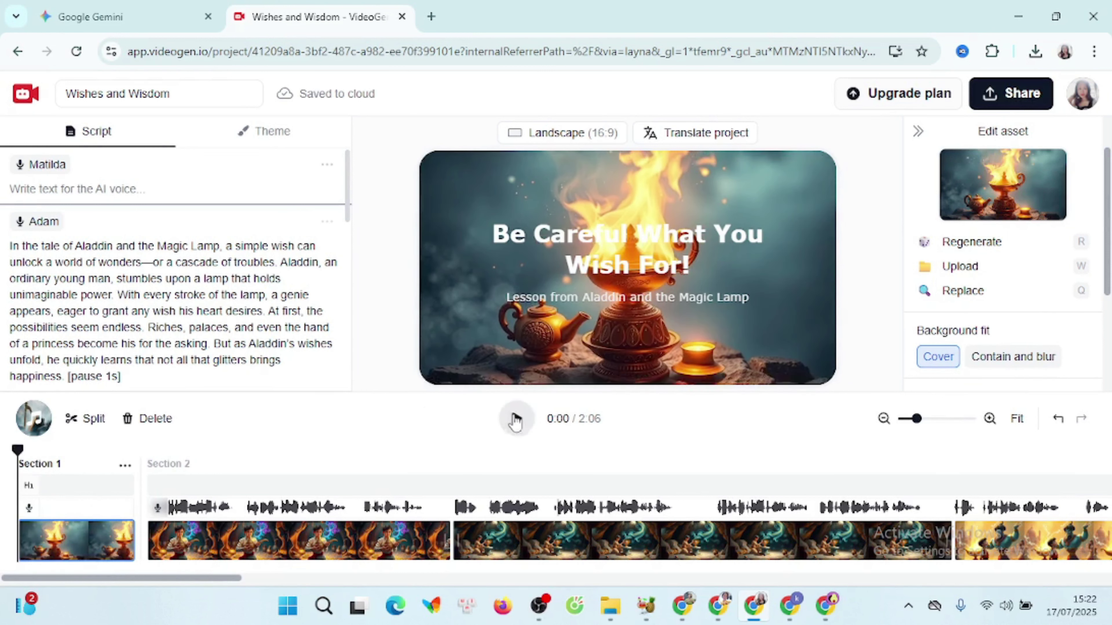
{"action": "left_click", "coordinate": [520, 422]}
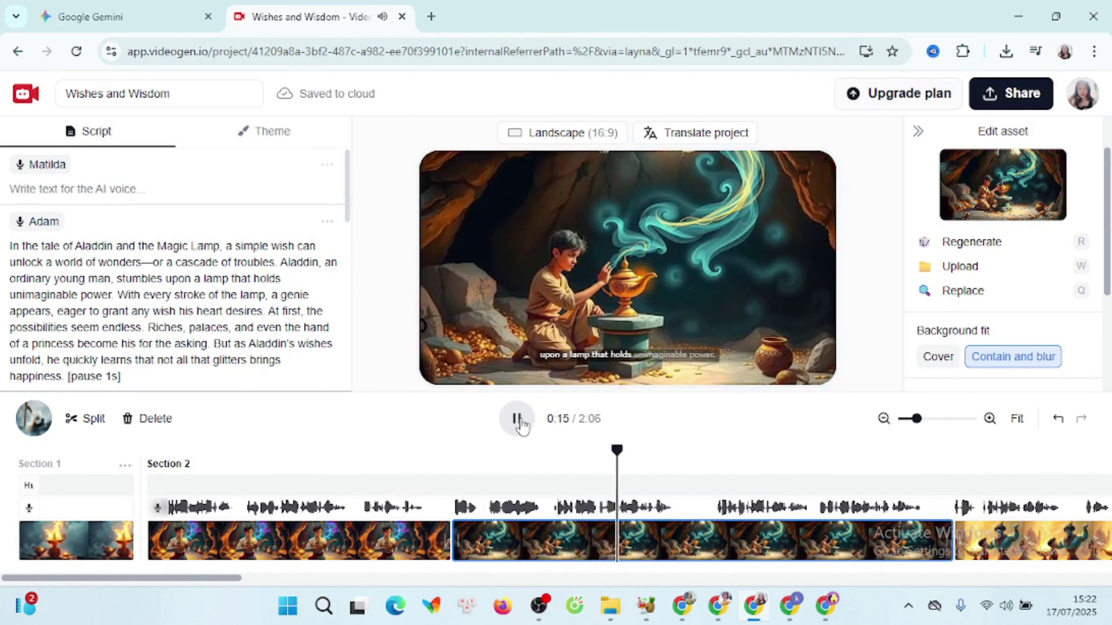
{"action": "left_click", "coordinate": [521, 421]}
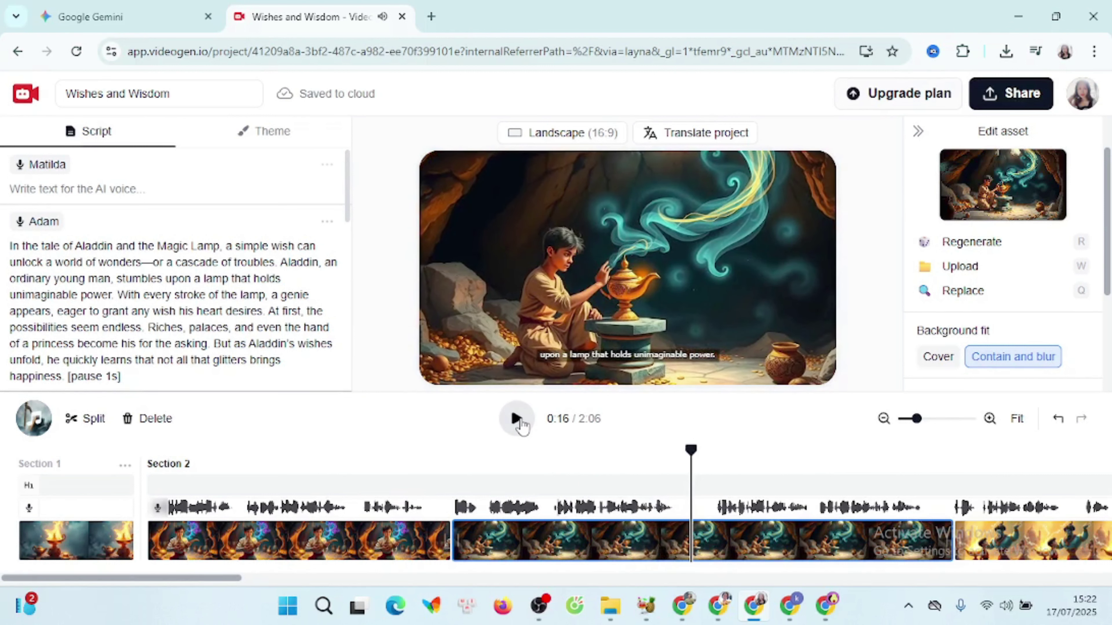
Examine the AI voices available for the Section 2 narration
{"action": "left_click", "coordinate": [312, 540]}
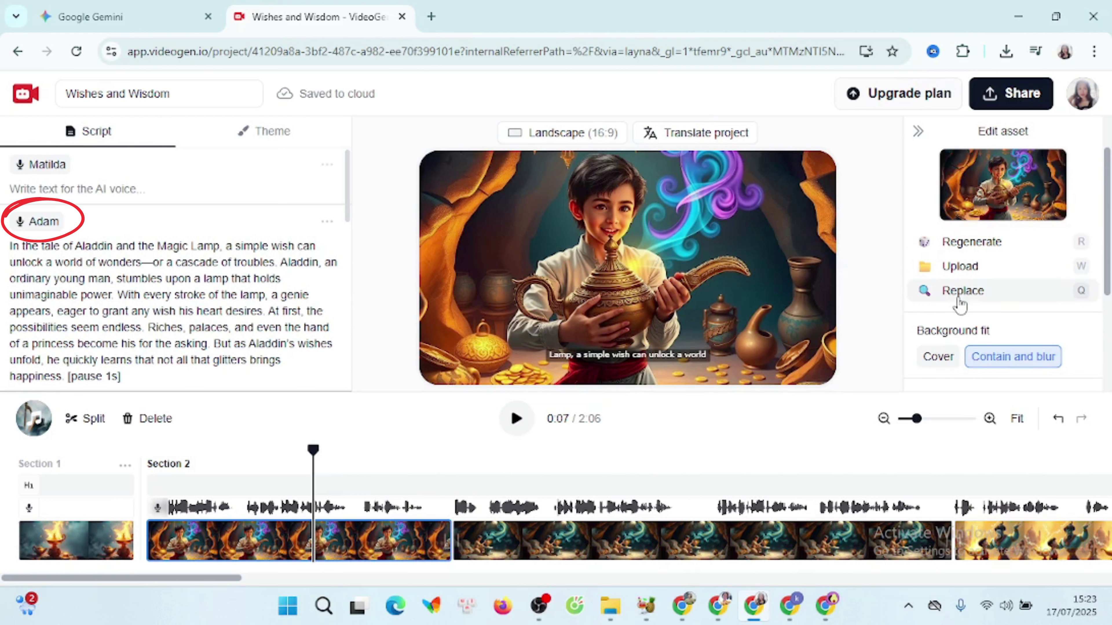
{"action": "left_click", "coordinate": [47, 223]}
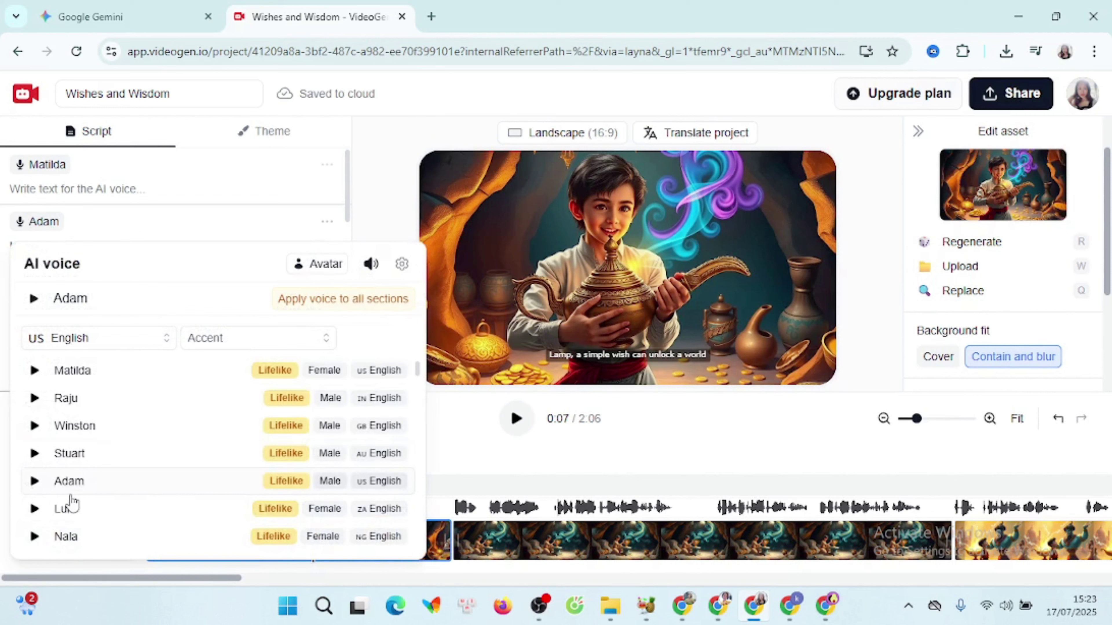
{"action": "left_click", "coordinate": [199, 188]}
Apply the Left Aligned Title preset to the theme's title screen style
{"action": "left_click", "coordinate": [278, 135]}
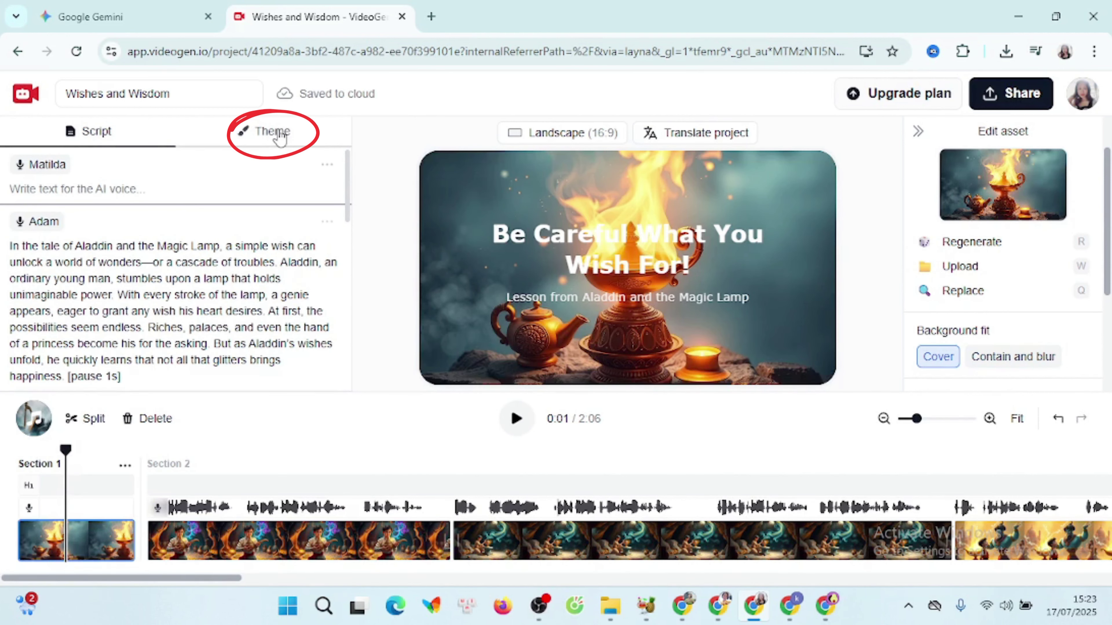
{"action": "scroll", "coordinate": [206, 210], "scroll_direction": "down", "scroll_amount": 2}
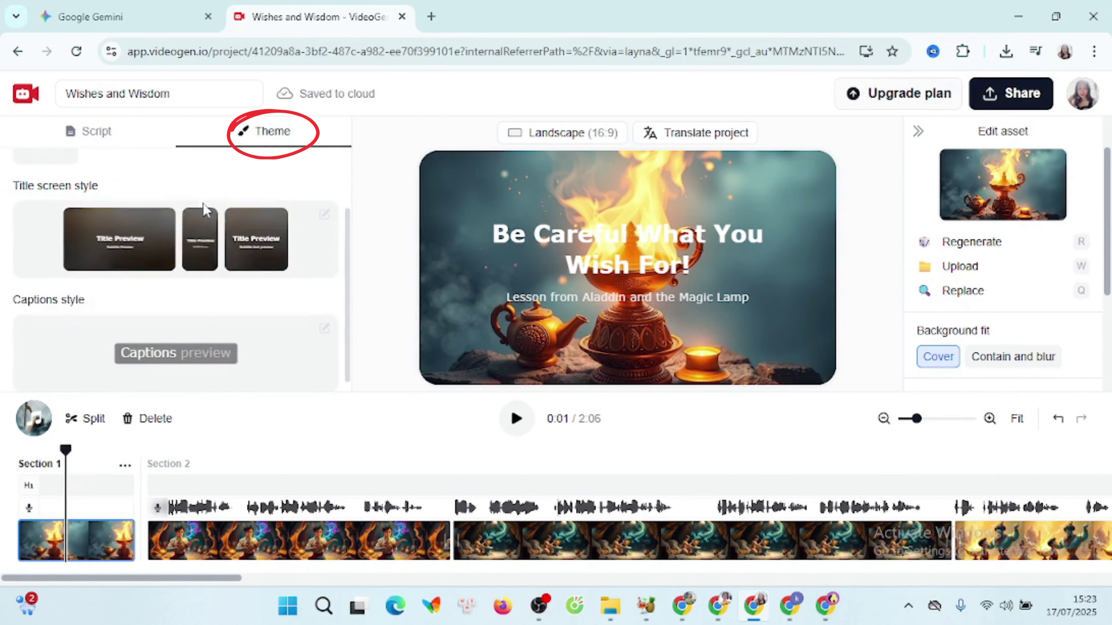
{"action": "left_click", "coordinate": [113, 239]}
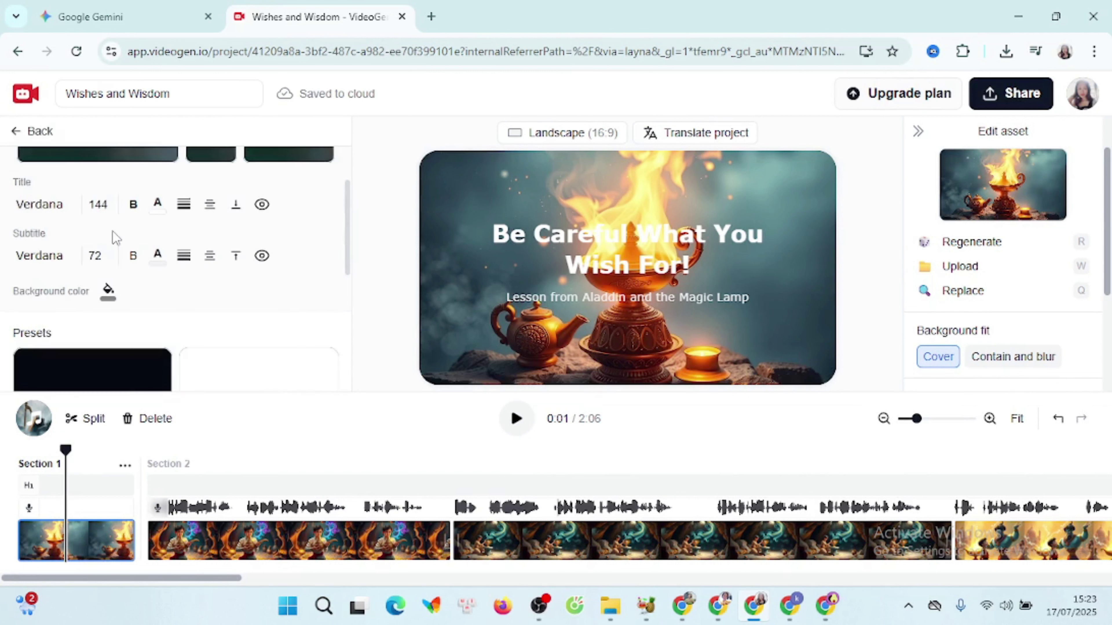
{"action": "scroll", "coordinate": [118, 253], "scroll_direction": "down", "scroll_amount": 3}
{"action": "scroll", "coordinate": [119, 258], "scroll_direction": "down", "scroll_amount": 1}
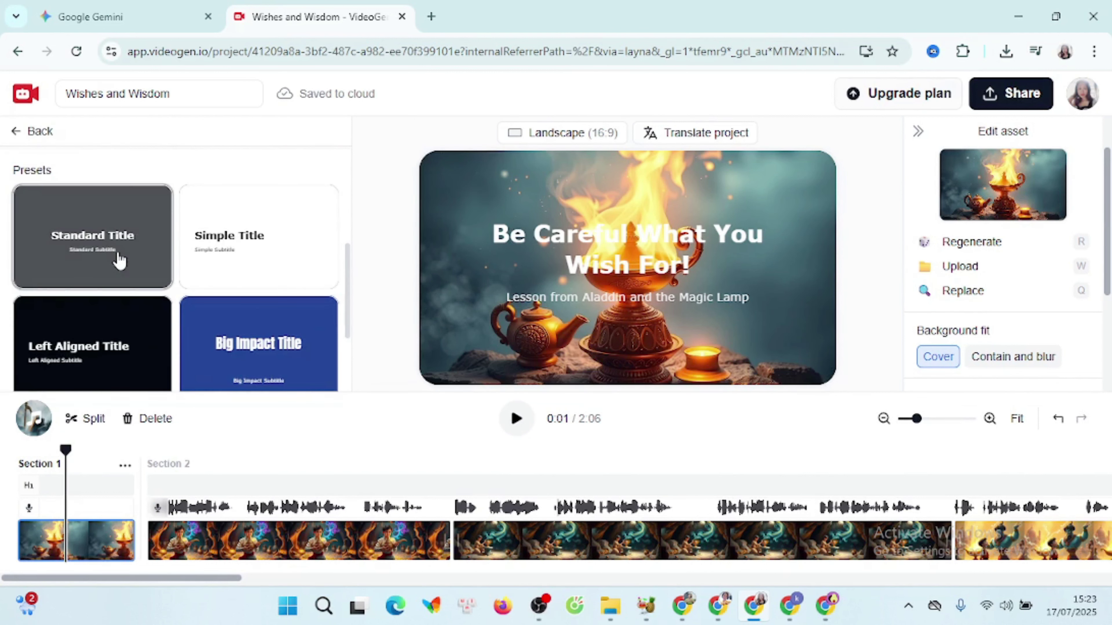
{"action": "scroll", "coordinate": [132, 263], "scroll_direction": "down", "scroll_amount": 2}
{"action": "scroll", "coordinate": [166, 324], "scroll_direction": "down", "scroll_amount": 1}
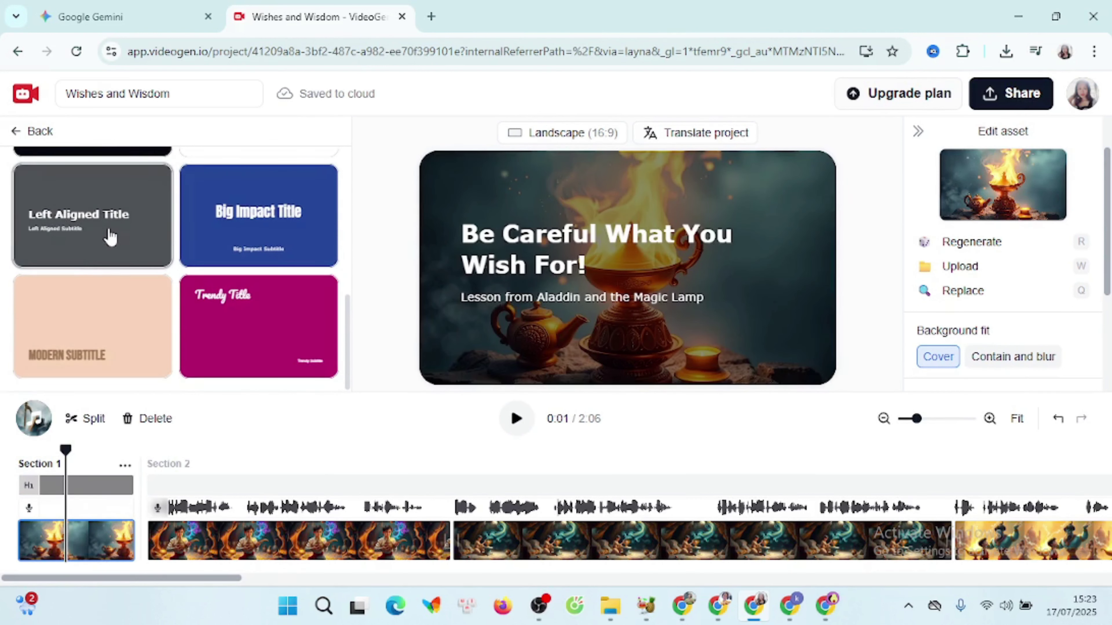
{"action": "scroll", "coordinate": [101, 263], "scroll_direction": "up", "scroll_amount": 4}
{"action": "left_click", "coordinate": [17, 133]}
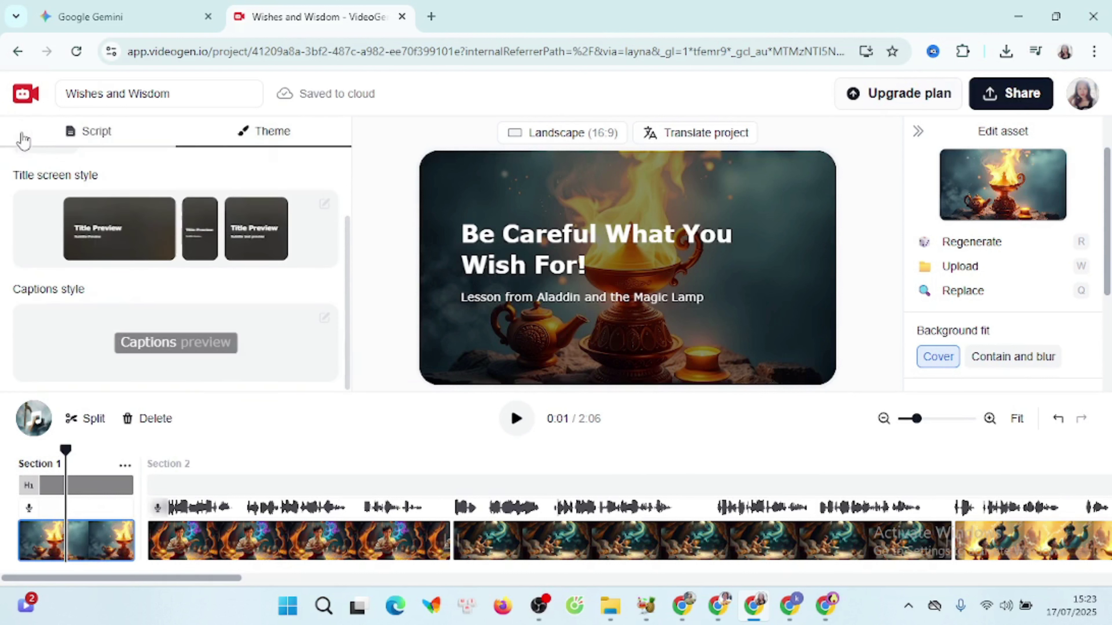
Try the Instagram preset for the captions style and settle on the Simple 2 preset
{"action": "left_click", "coordinate": [227, 339]}
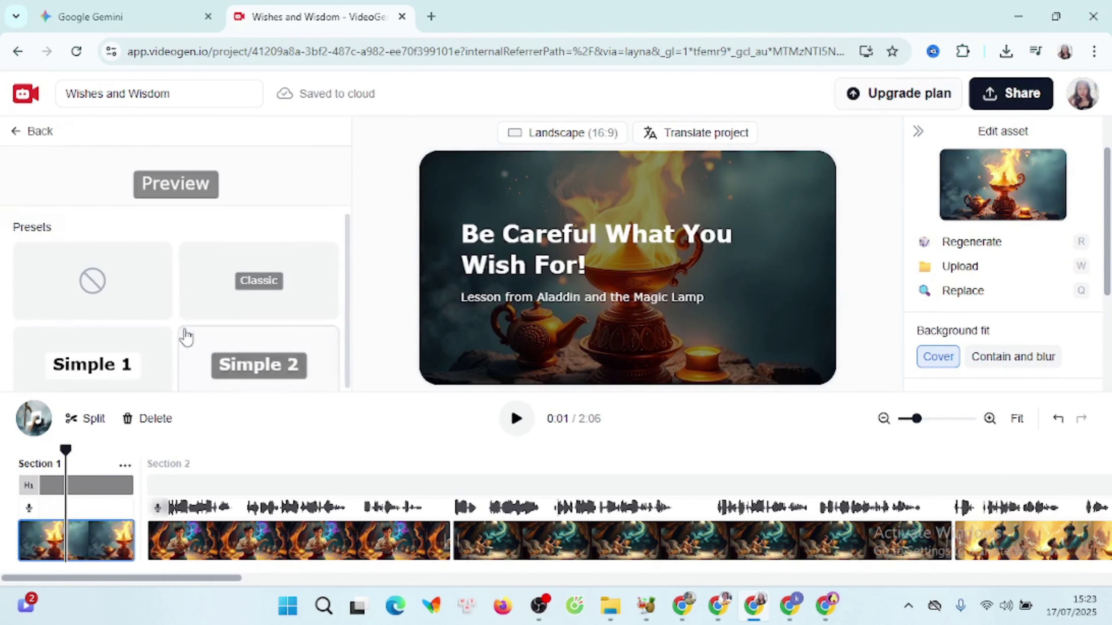
{"action": "scroll", "coordinate": [235, 315], "scroll_direction": "down", "scroll_amount": 3}
{"action": "left_click", "coordinate": [278, 208]}
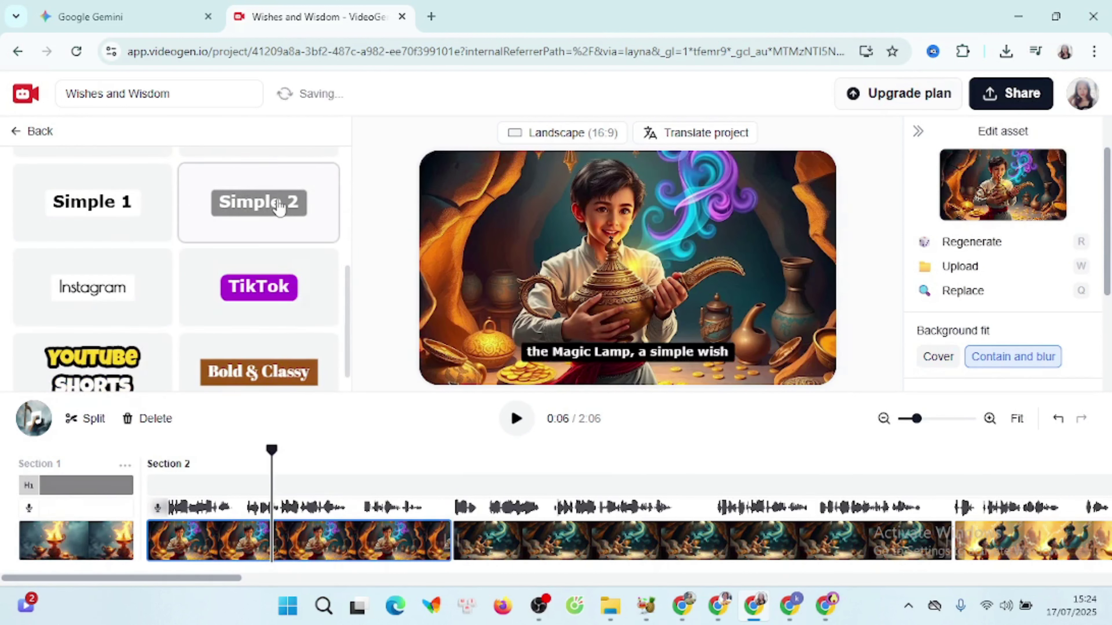
{"action": "left_click", "coordinate": [135, 357]}
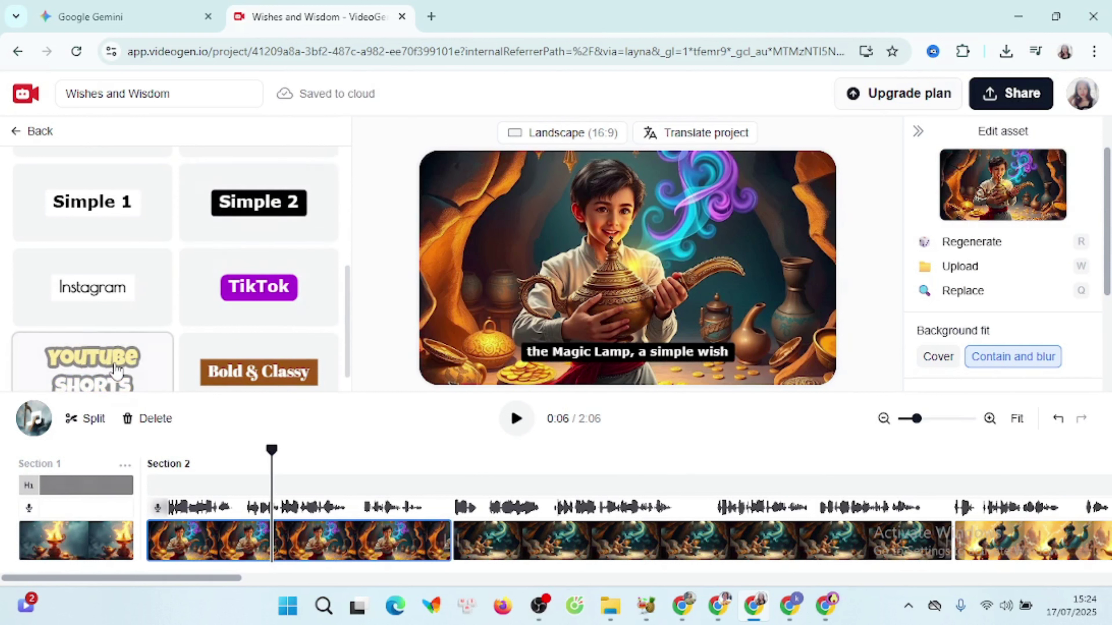
{"action": "left_click", "coordinate": [116, 303]}
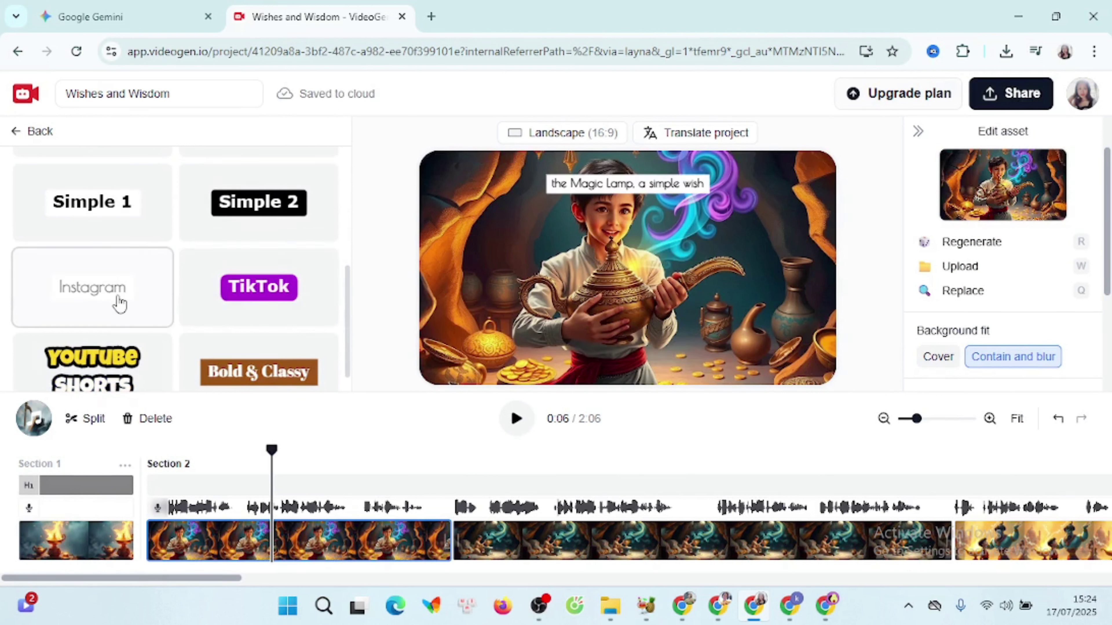
{"action": "left_click", "coordinate": [280, 223]}
Set the fill color of the caption text to yellow (#ffd219)
{"action": "scroll", "coordinate": [329, 277], "scroll_direction": "up", "scroll_amount": 5}
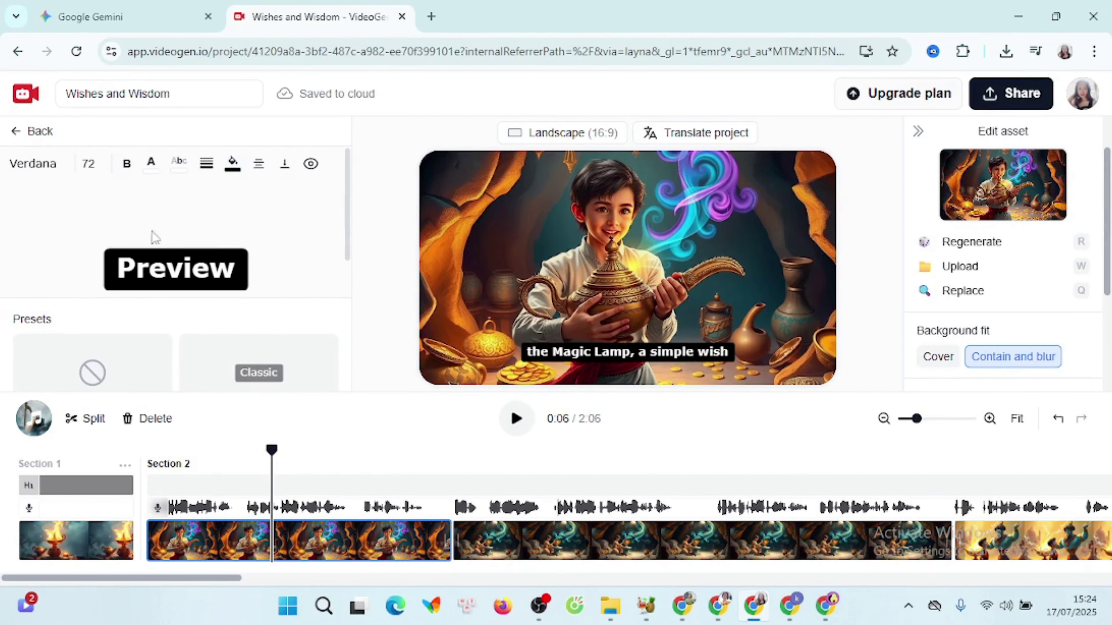
{"action": "left_click", "coordinate": [148, 176]}
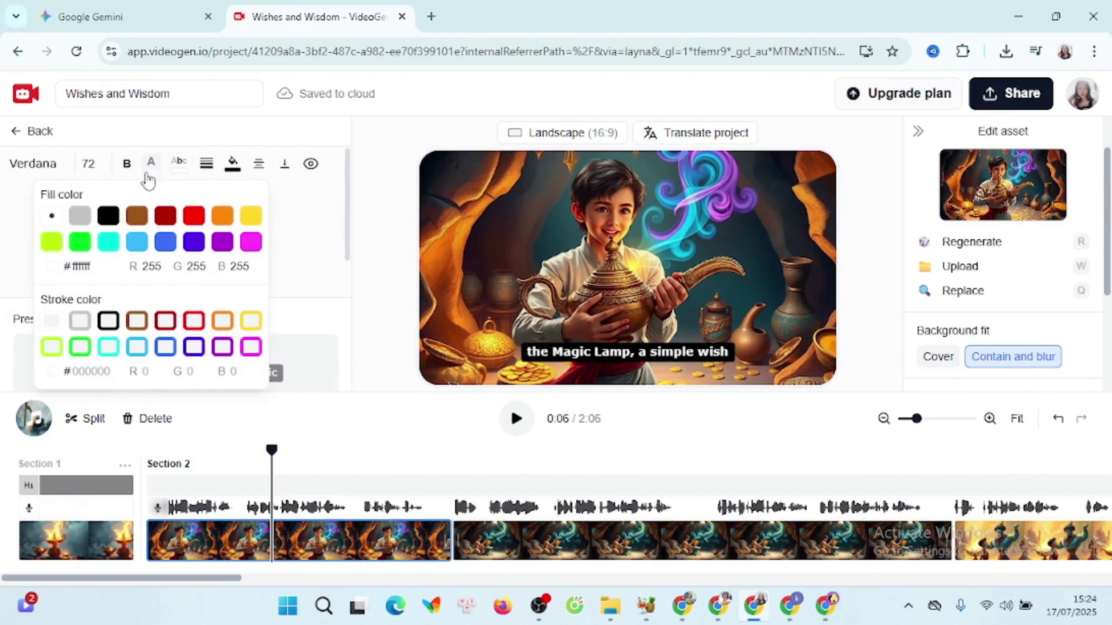
{"action": "left_click", "coordinate": [161, 221]}
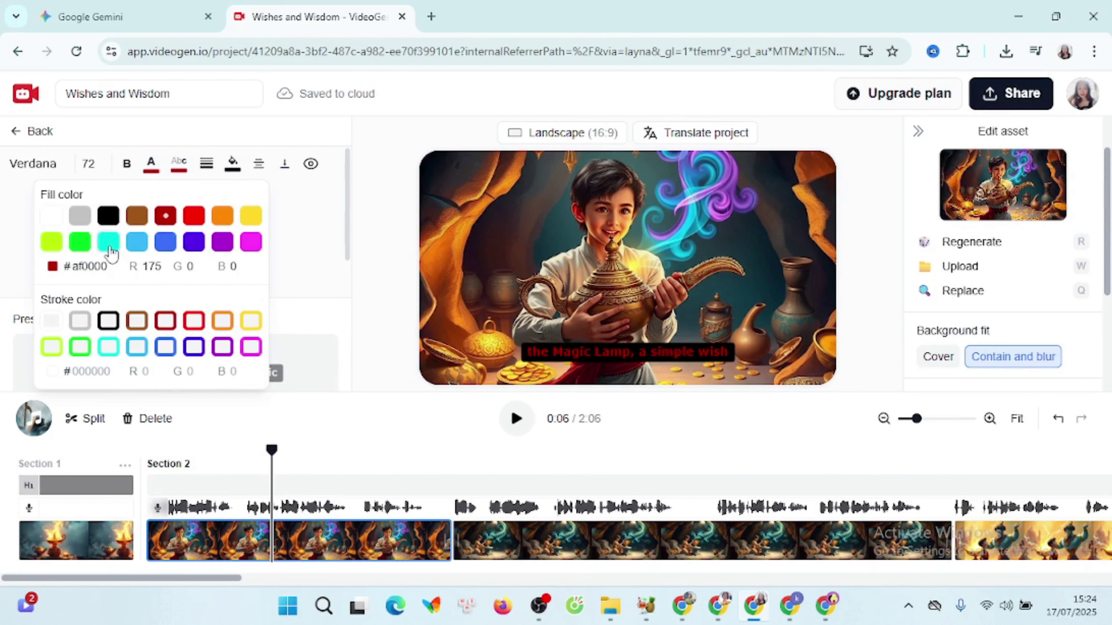
{"action": "left_click", "coordinate": [251, 221]}
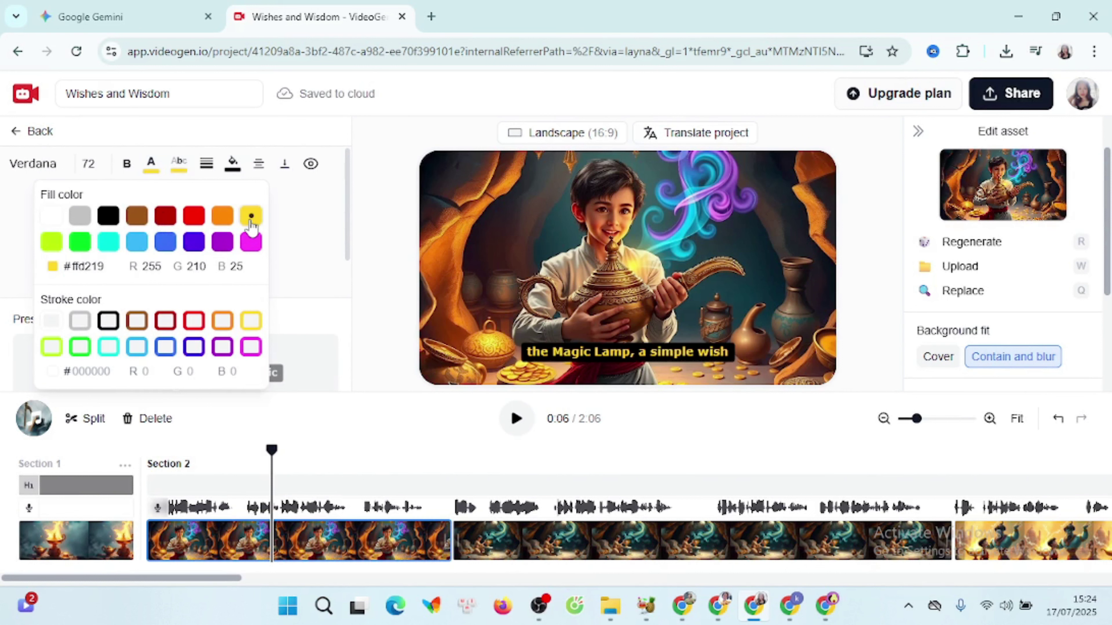
{"action": "left_click", "coordinate": [89, 166]}
{"action": "left_click", "coordinate": [93, 167]}
{"action": "left_click", "coordinate": [35, 164]}
{"action": "left_click", "coordinate": [37, 170]}
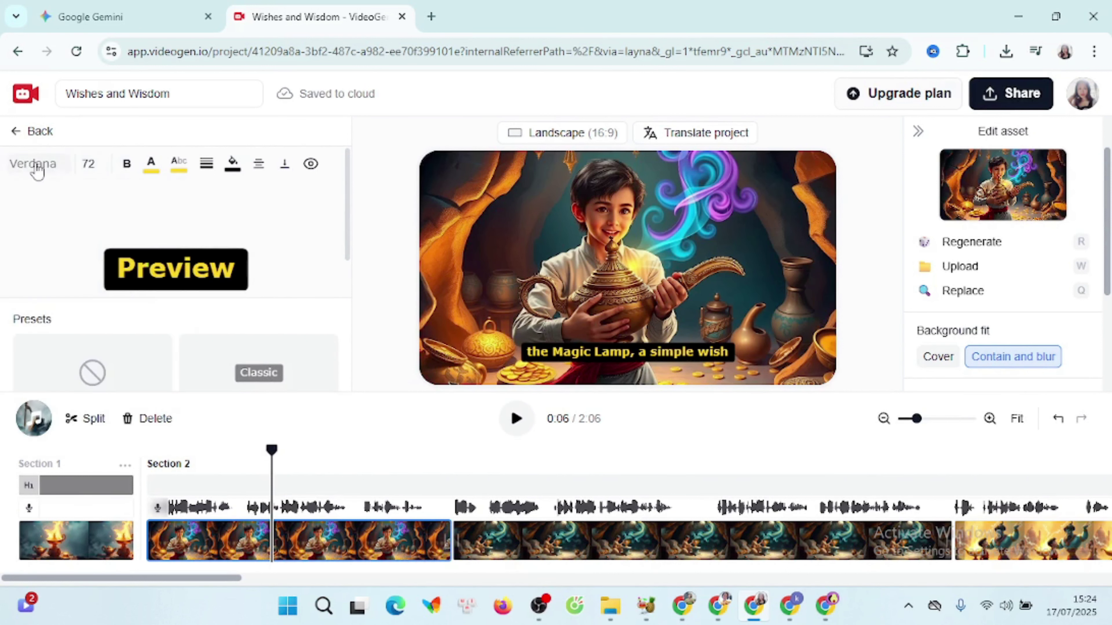
Set the vertical alignment of the captions to the top of the frame
{"action": "left_click", "coordinate": [285, 164]}
{"action": "left_click", "coordinate": [291, 199]}
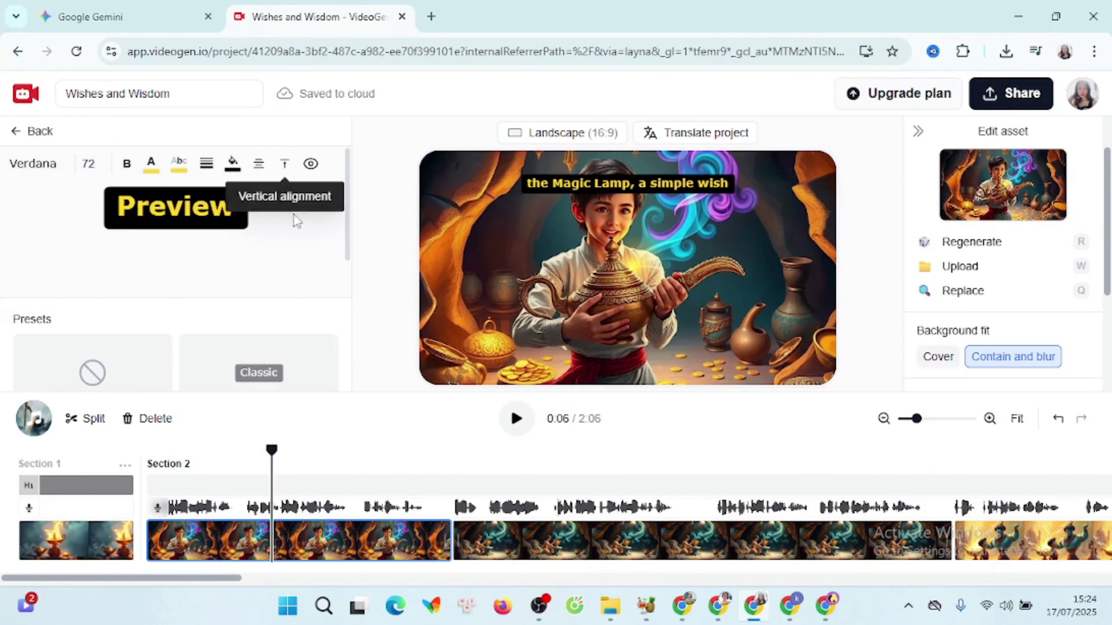
Try the middle vertical alignment for the captions and settle on the bottom of the frame
{"action": "left_click", "coordinate": [284, 164]}
{"action": "left_click", "coordinate": [291, 226]}
{"action": "left_click", "coordinate": [285, 164]}
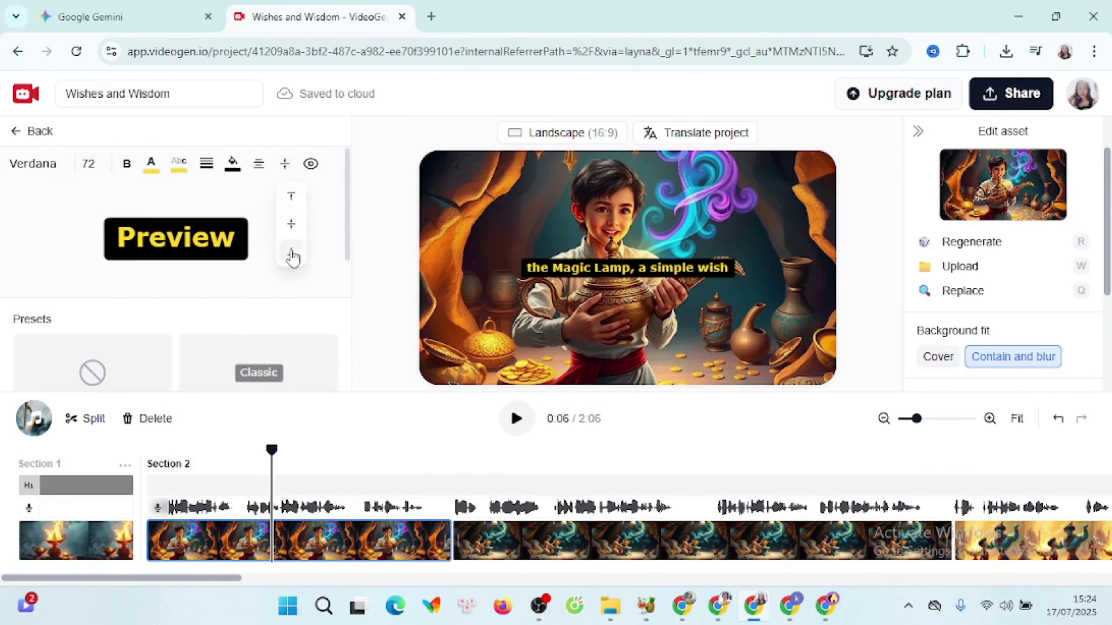
{"action": "left_click", "coordinate": [290, 254]}
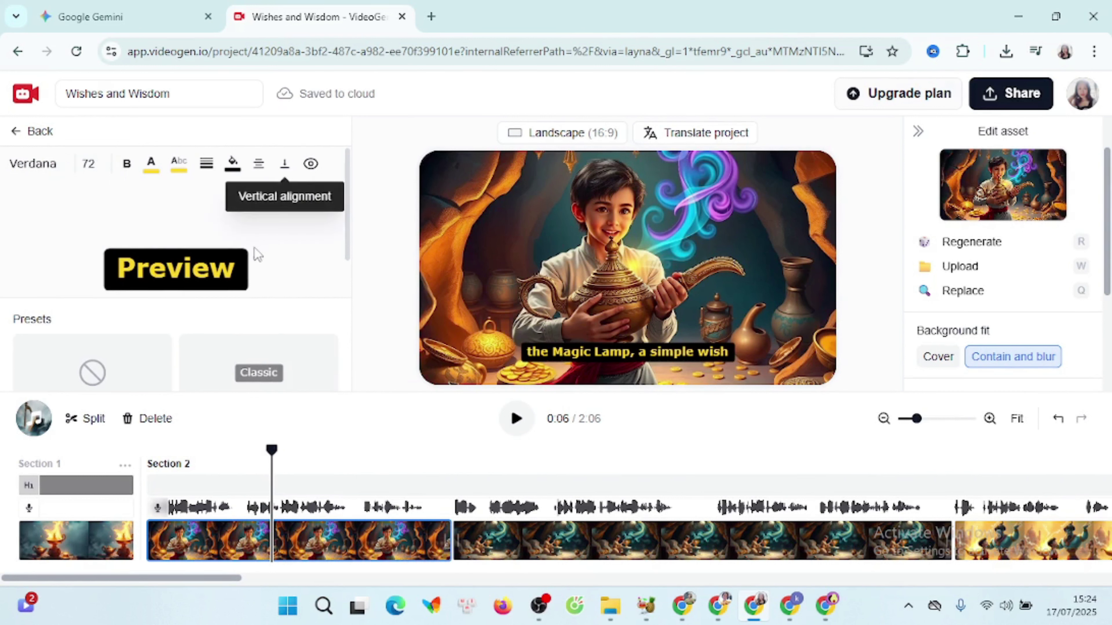
Browse the Happy category of copyright-free music and check the volume control of the current background track
{"action": "left_click", "coordinate": [35, 418]}
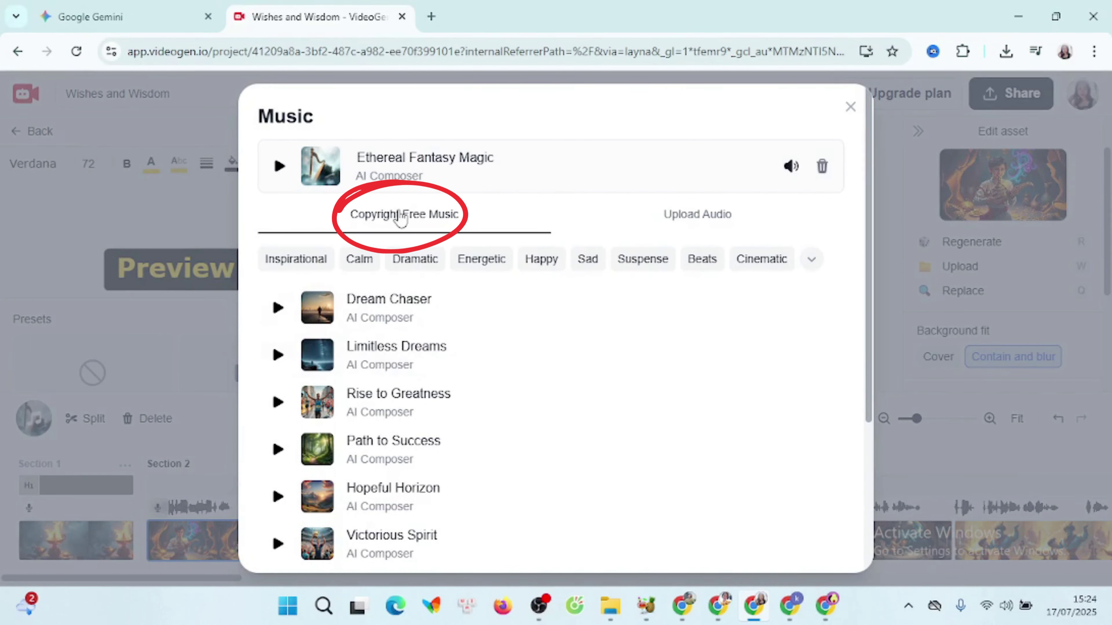
{"action": "left_click", "coordinate": [541, 259]}
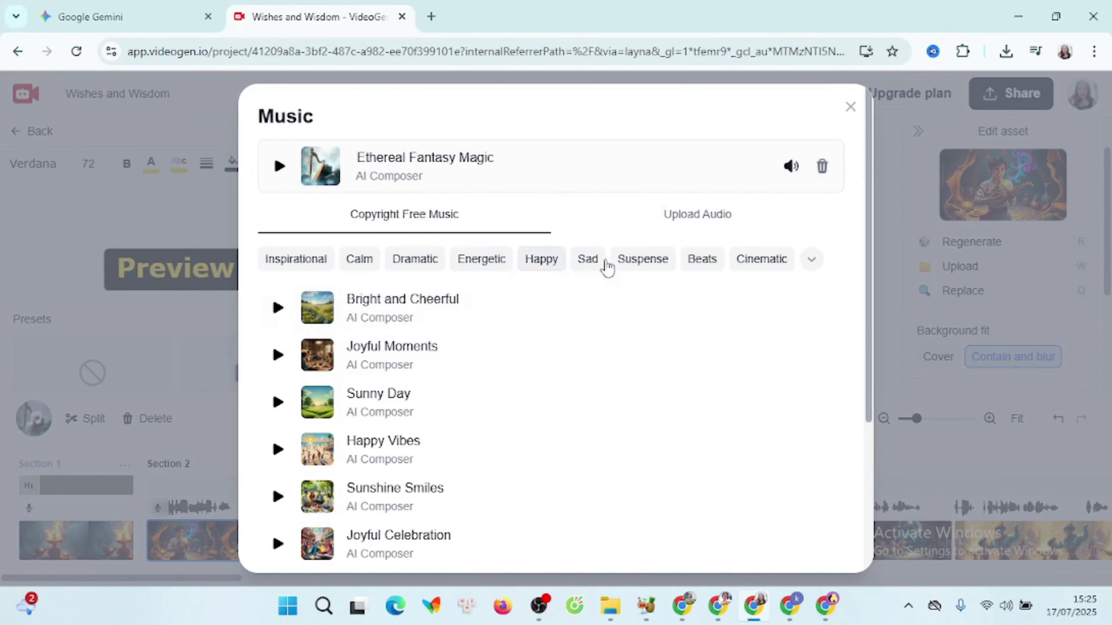
{"action": "mouse_move", "coordinate": [790, 166]}
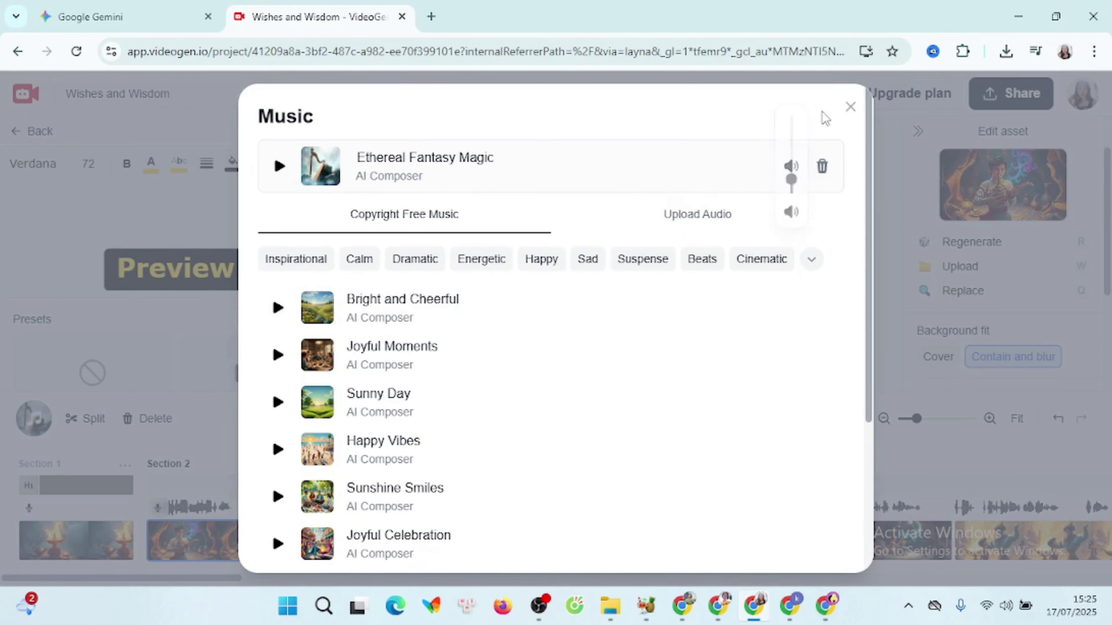
{"action": "left_click", "coordinate": [850, 109]}
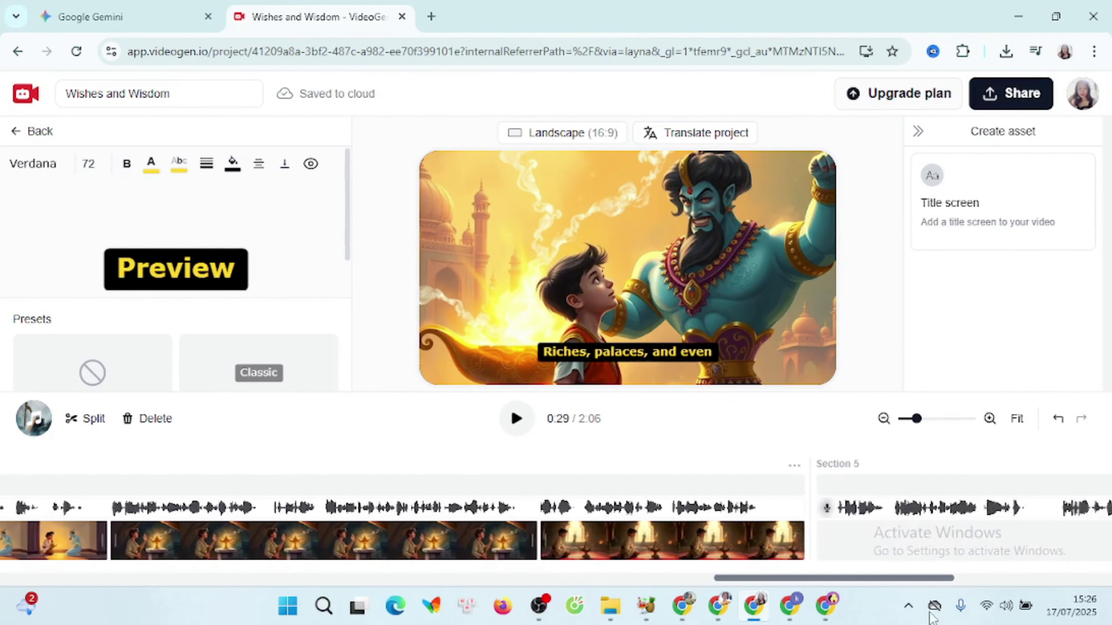
Export the finished "Wishes and Wisdom" video in 4K resolution
{"action": "left_click_drag", "start_coordinate": [930, 614], "coordinate": [1057, 614]}
{"action": "left_click_drag", "start_coordinate": [1057, 614], "coordinate": [1095, 614]}
{"action": "left_click", "coordinate": [1002, 541]}
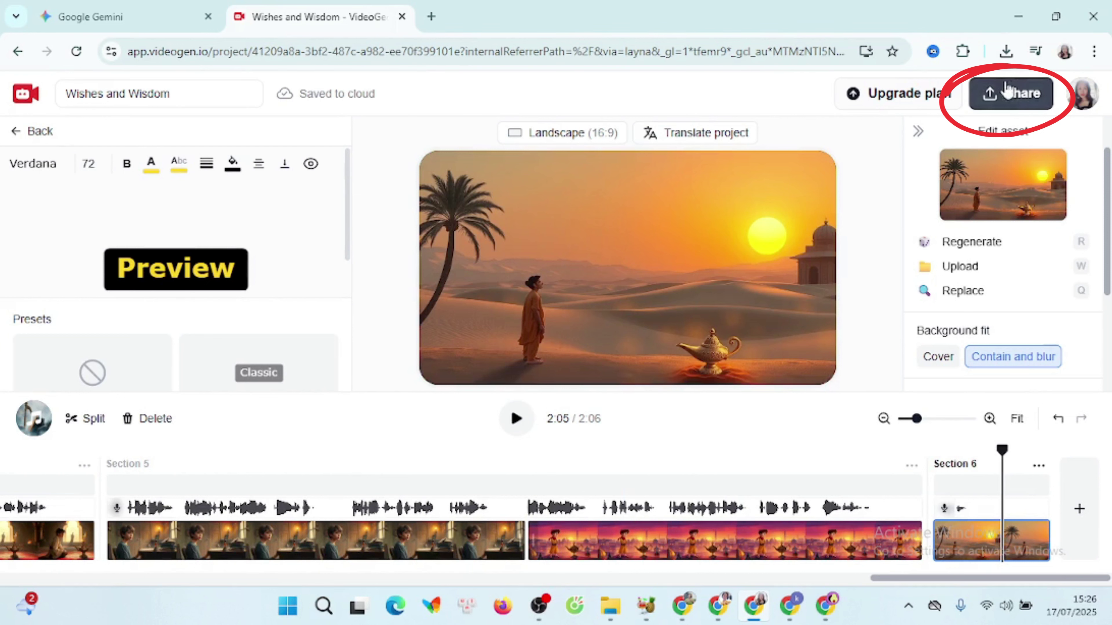
{"action": "left_click", "coordinate": [1037, 97]}
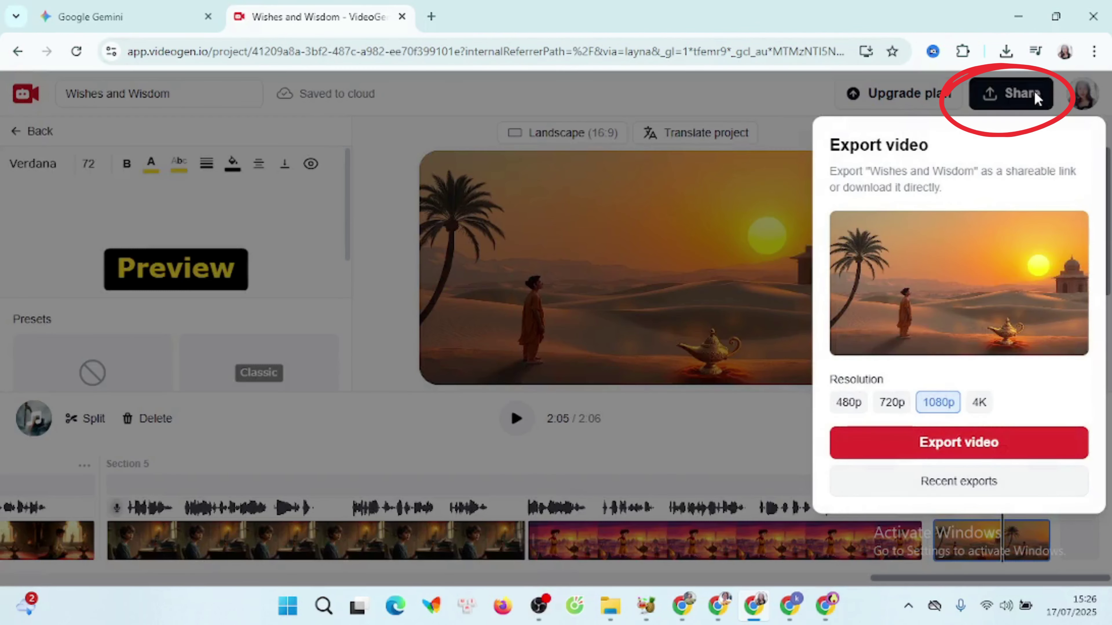
{"action": "left_click", "coordinate": [982, 403]}
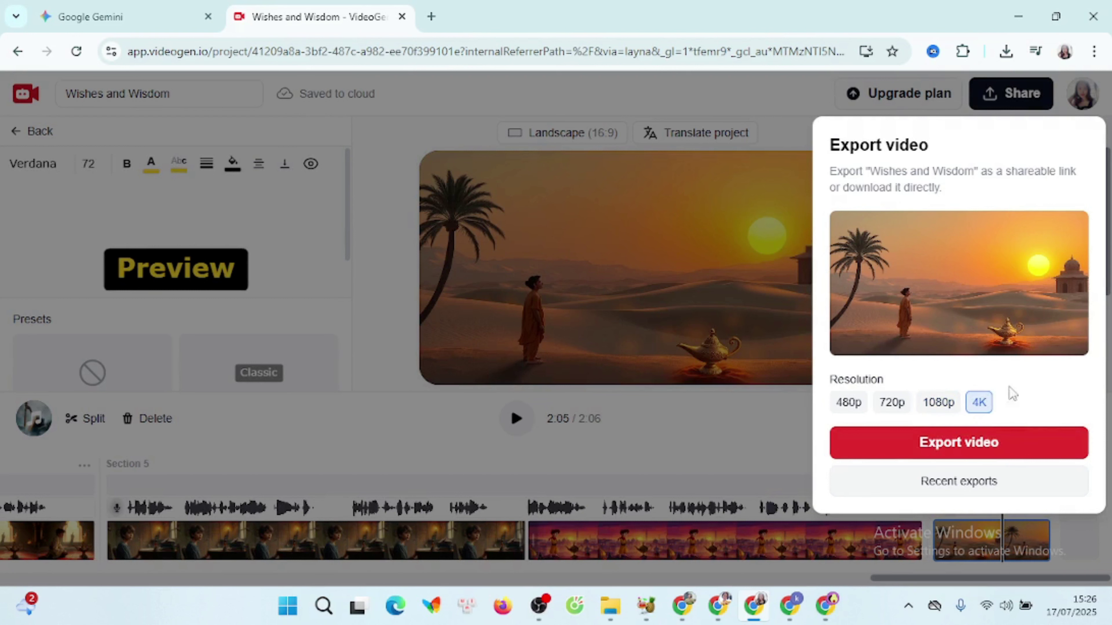
{"action": "left_click", "coordinate": [944, 444]}
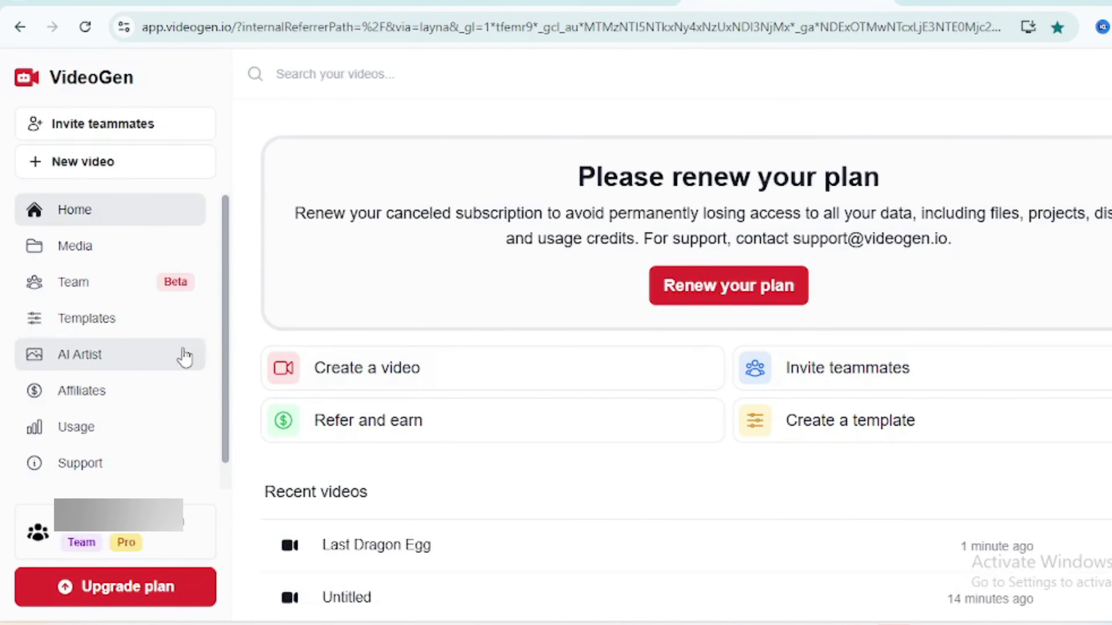
Start a new video project that uses generative images in Landscape (16:9) format and continue to the prompt
{"action": "left_click", "coordinate": [90, 161]}
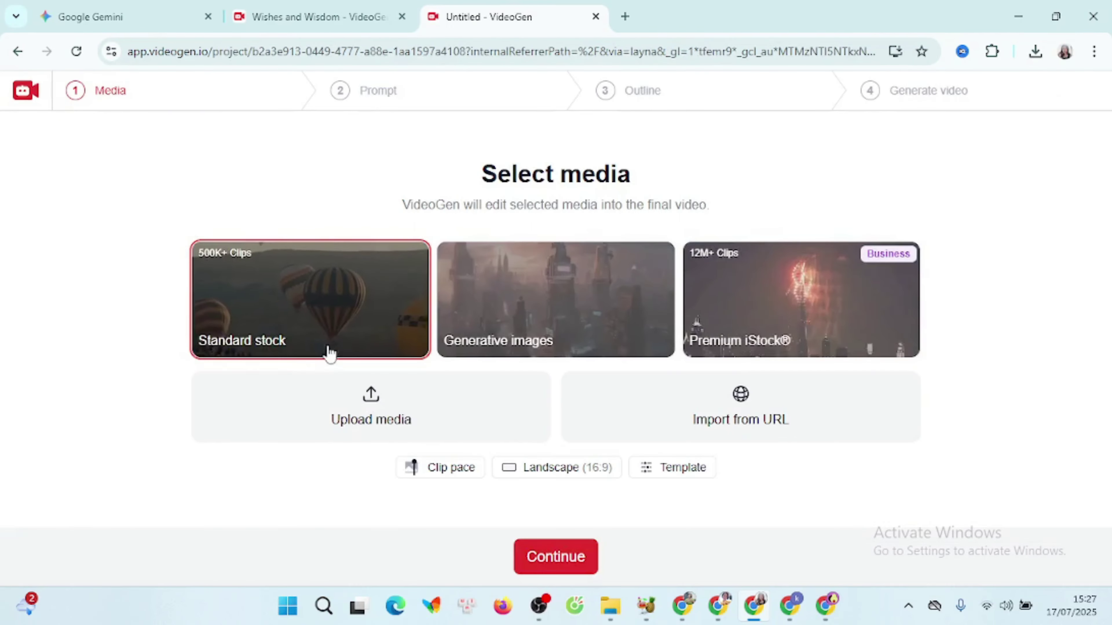
{"action": "left_click", "coordinate": [564, 473]}
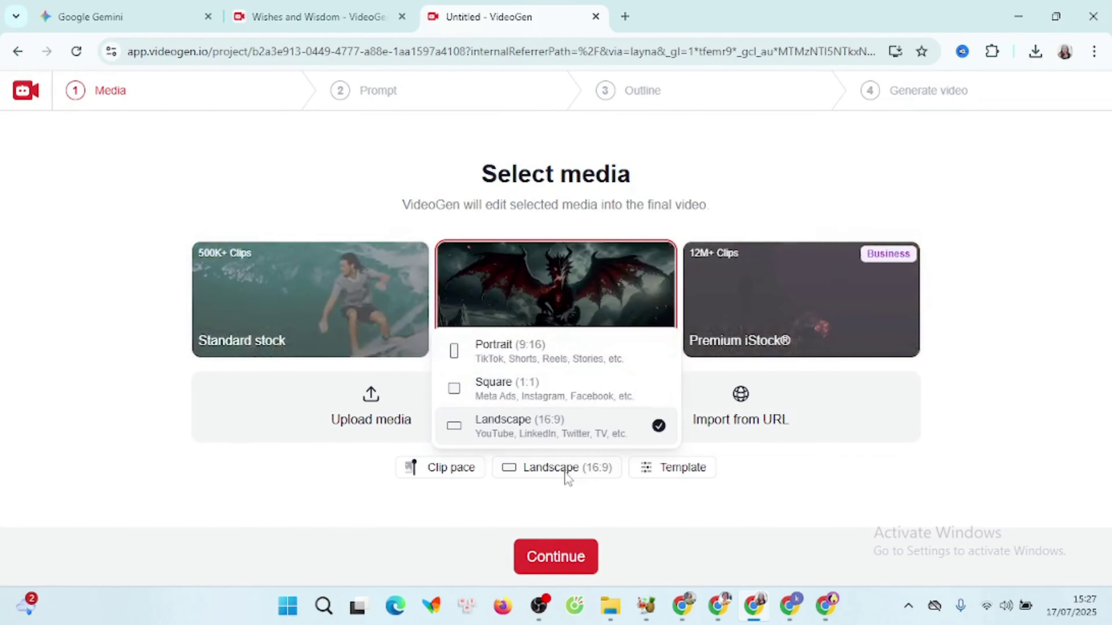
{"action": "left_click", "coordinate": [557, 557]}
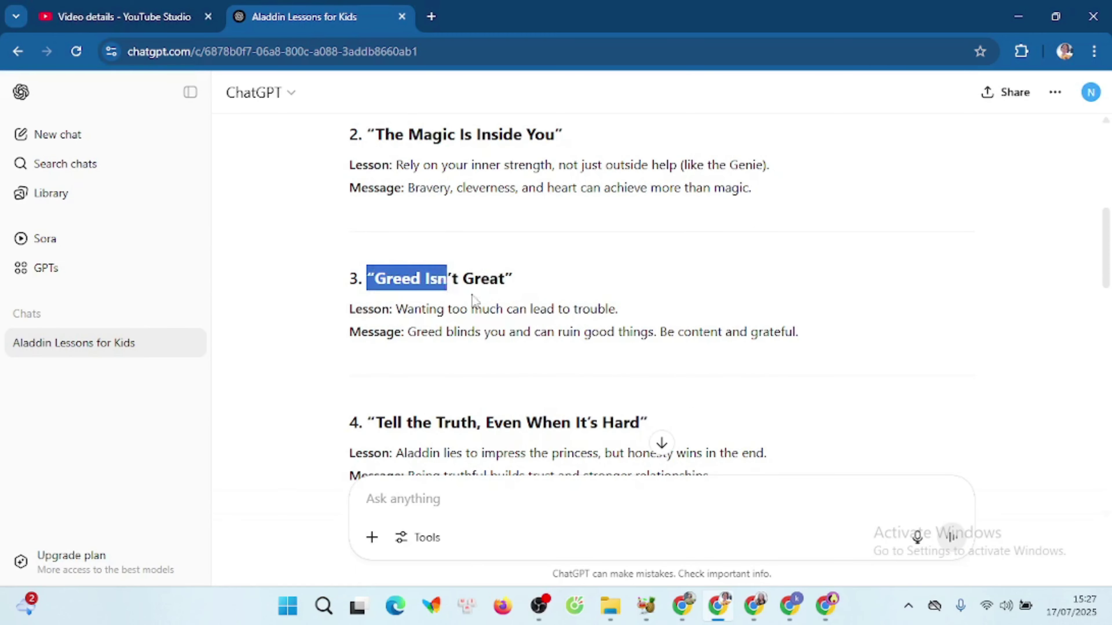
Copy the "Greed Isn't Great" heading, lesson and message from the ChatGPT conversation into the new video's prompt
{"action": "left_click_drag", "start_coordinate": [472, 302], "coordinate": [815, 340]}
{"action": "key", "text": "ctrl+c"}
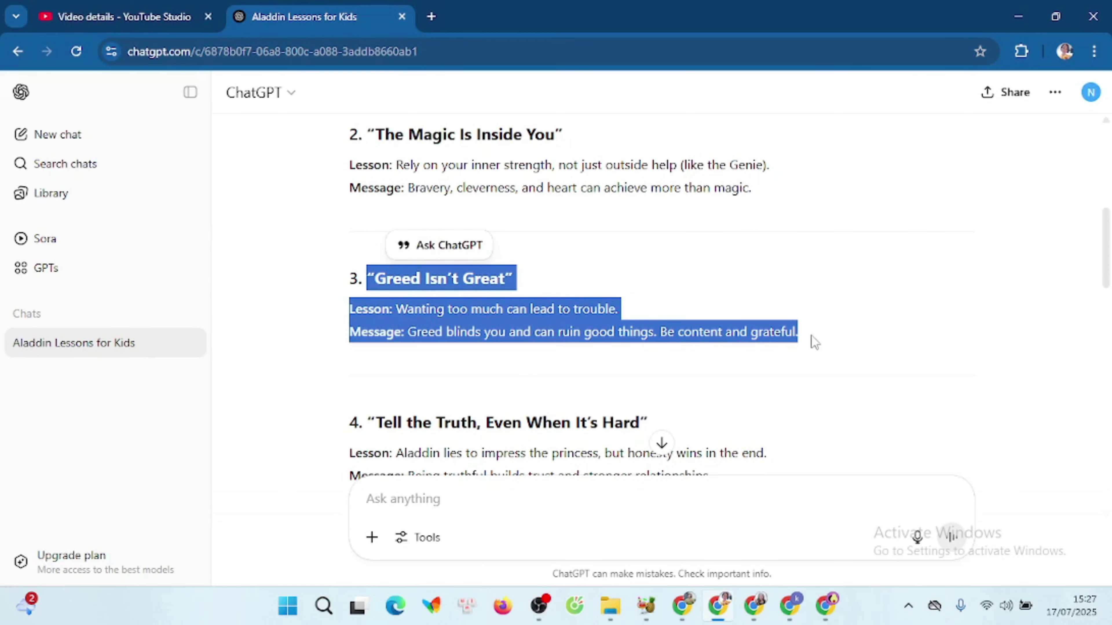
{"action": "key", "text": "alt+Tab"}
{"action": "left_click", "coordinate": [490, 314]}
{"action": "key", "text": "ctrl+v"}
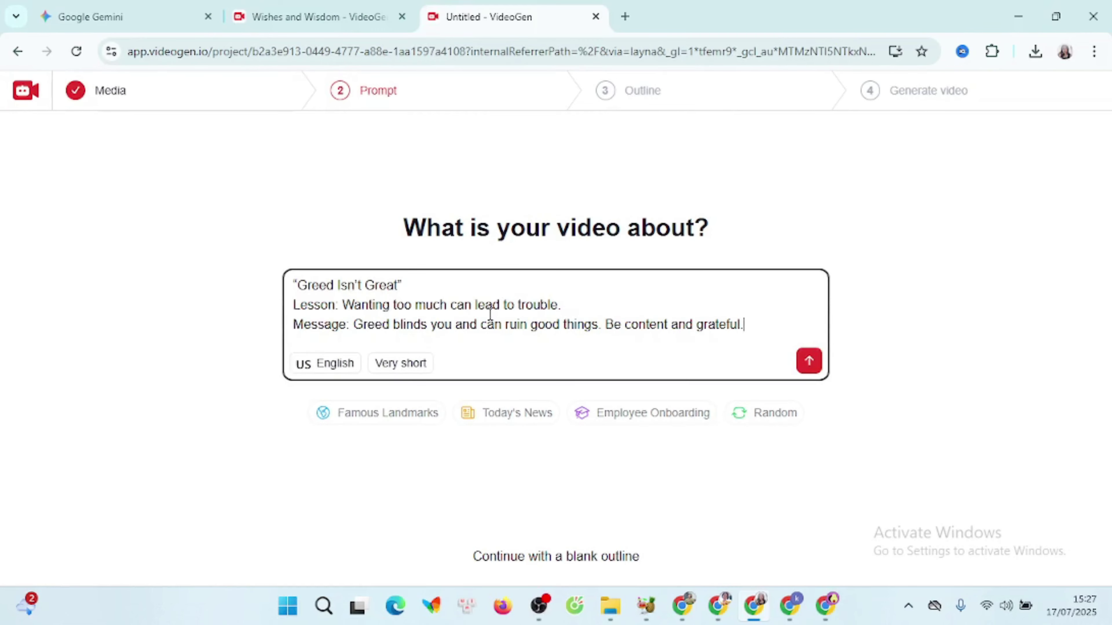
Add "from Aladdin and the Magic Lamp" to the prompt's first line, keep the Very short length and generate the outline
{"action": "left_click", "coordinate": [486, 291]}
{"action": "type", "text": "from Aladdin and the Magic Lamp"}
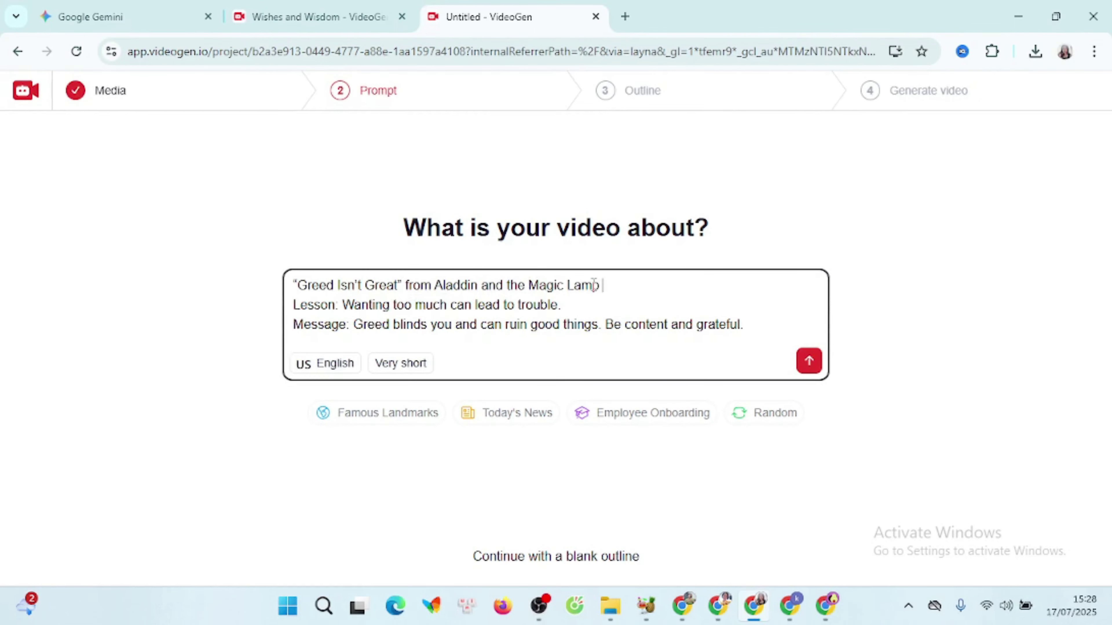
{"action": "left_click", "coordinate": [401, 365]}
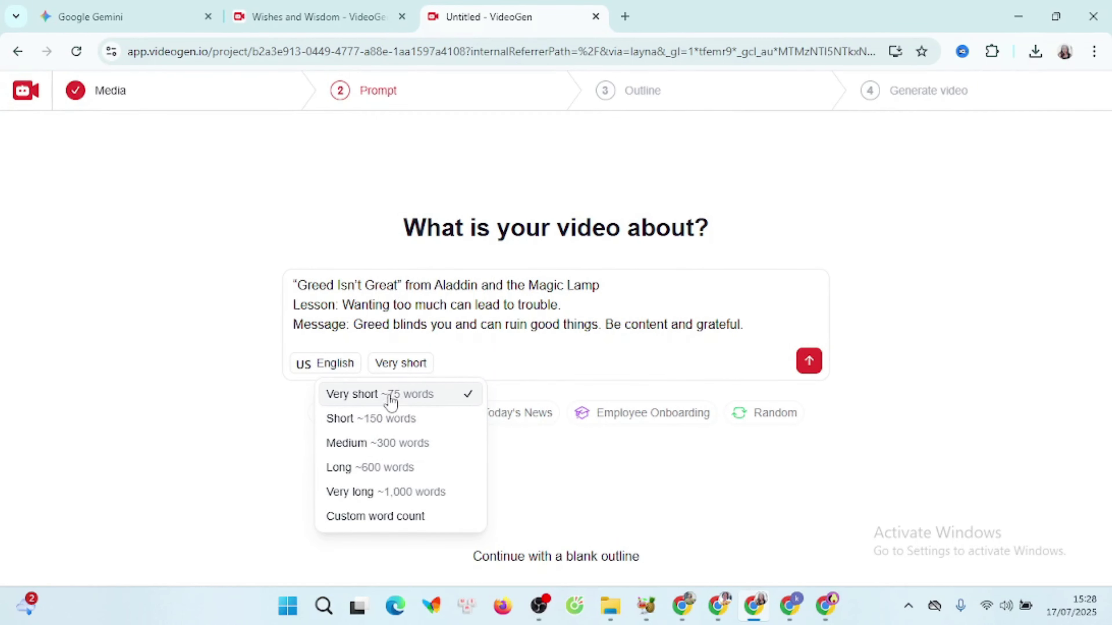
{"action": "left_click", "coordinate": [372, 396]}
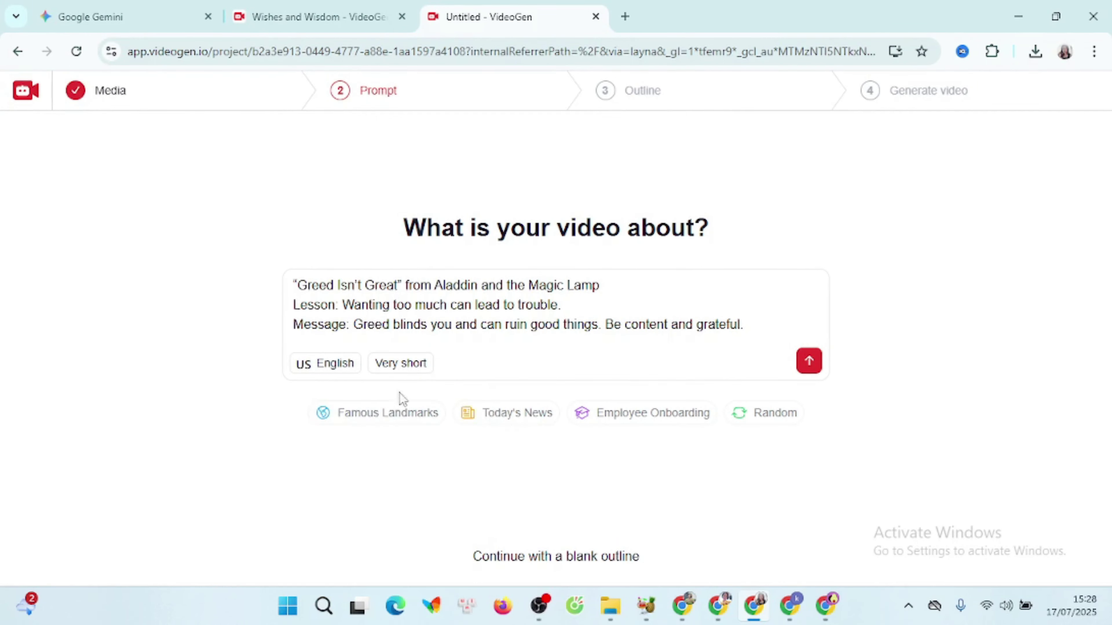
{"action": "left_click", "coordinate": [809, 363]}
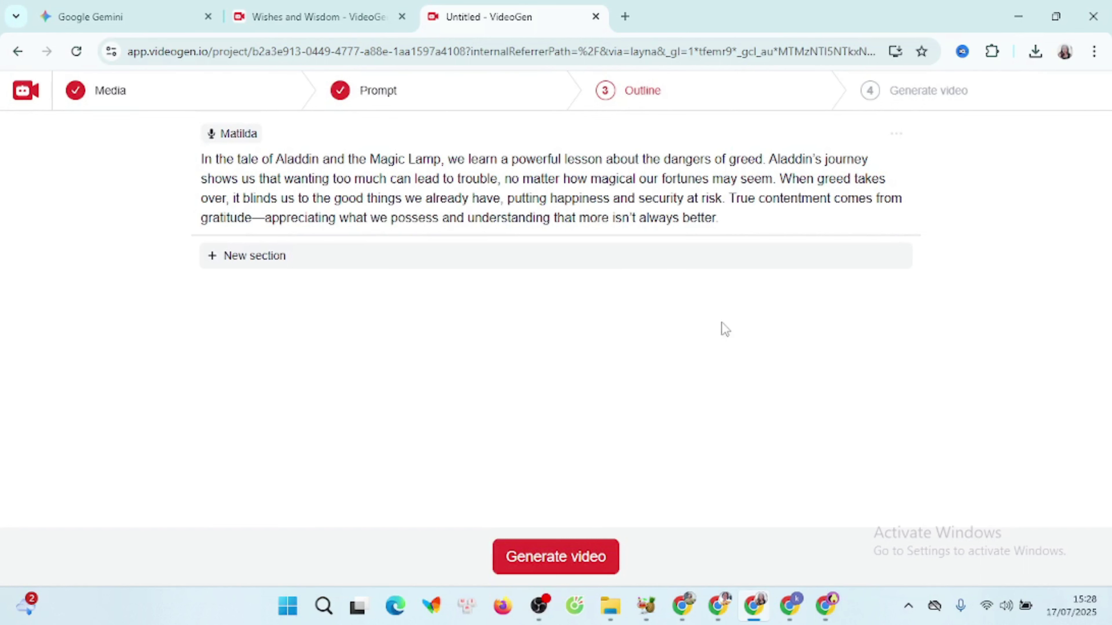
Insert a title screen section above the script with title "Greed Isn't Great" and subtitle "Lesson from Aladdin and the Magic Lamp"
{"action": "left_click", "coordinate": [898, 141]}
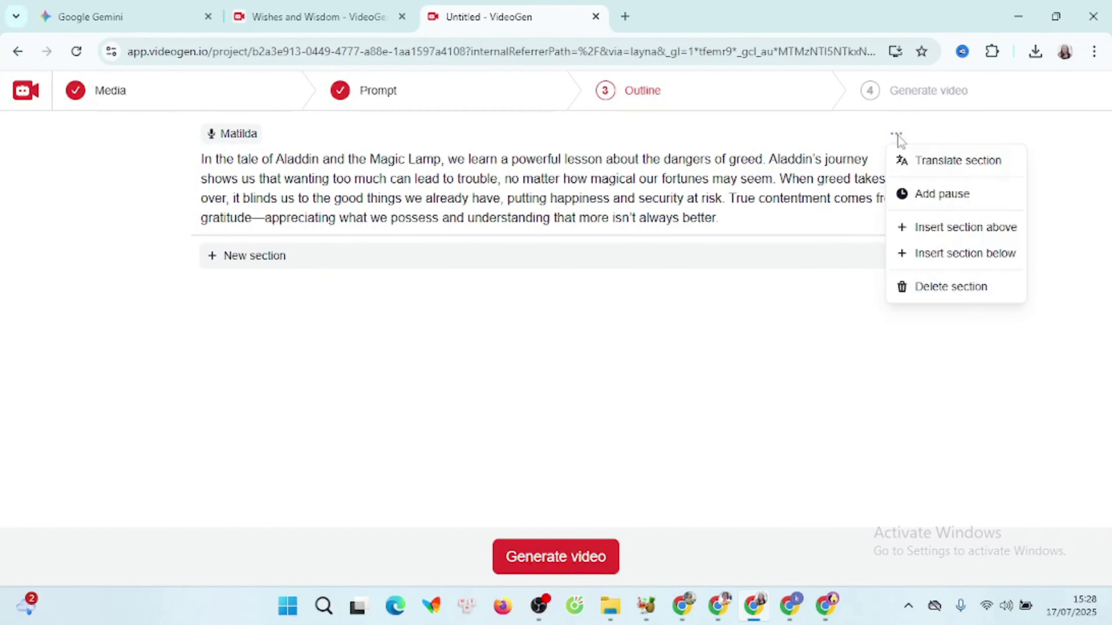
{"action": "left_click", "coordinate": [943, 230]}
{"action": "left_click", "coordinate": [737, 235]}
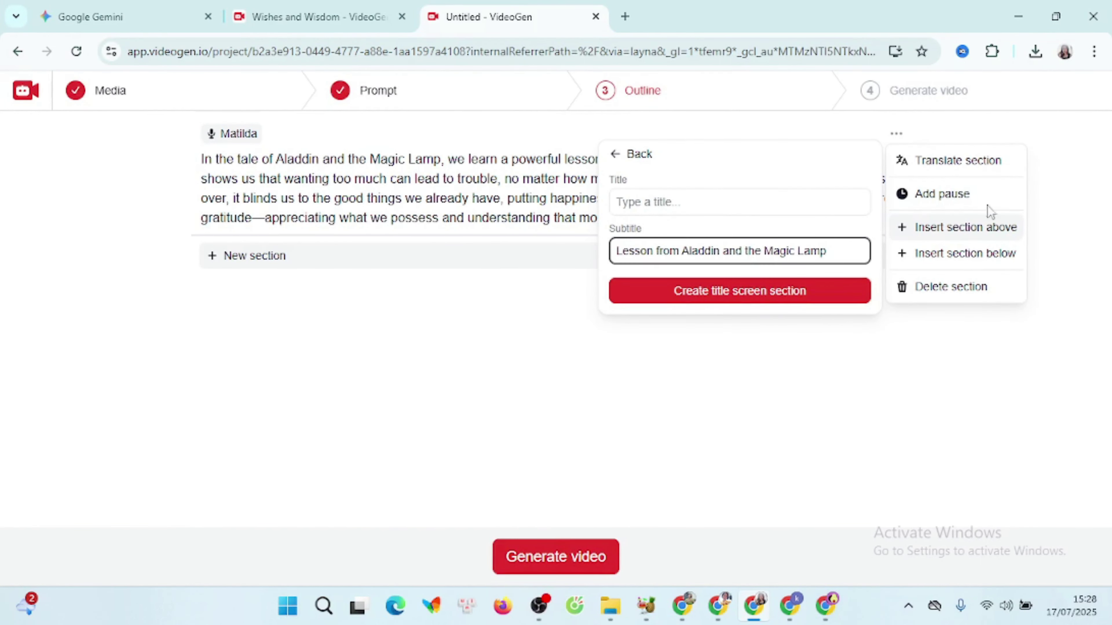
{"action": "left_click", "coordinate": [759, 198]}
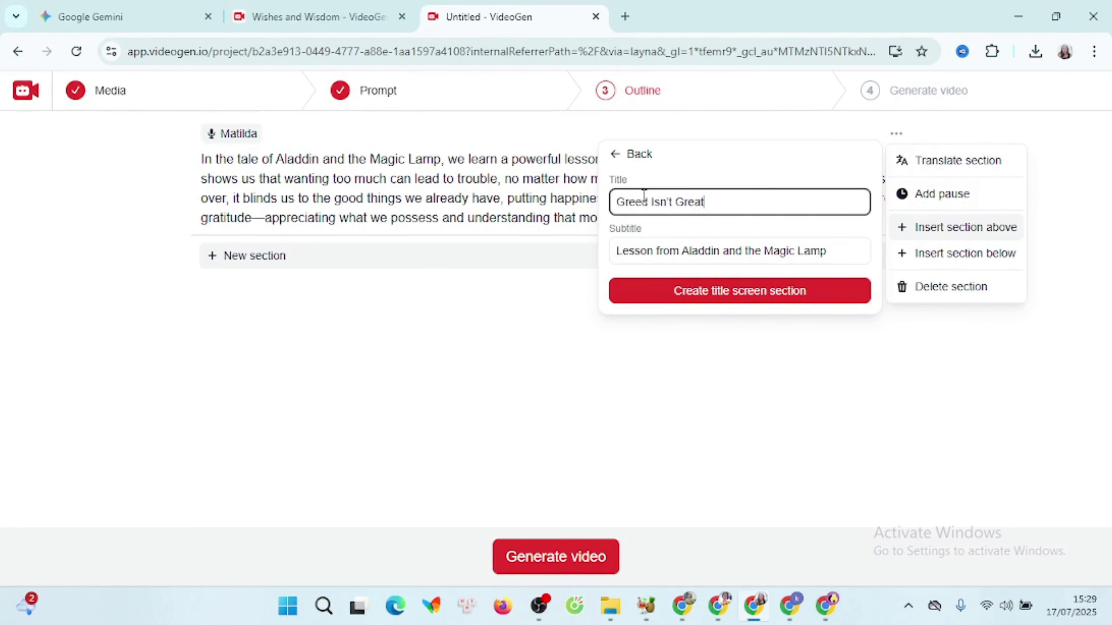
{"action": "left_click", "coordinate": [784, 292]}
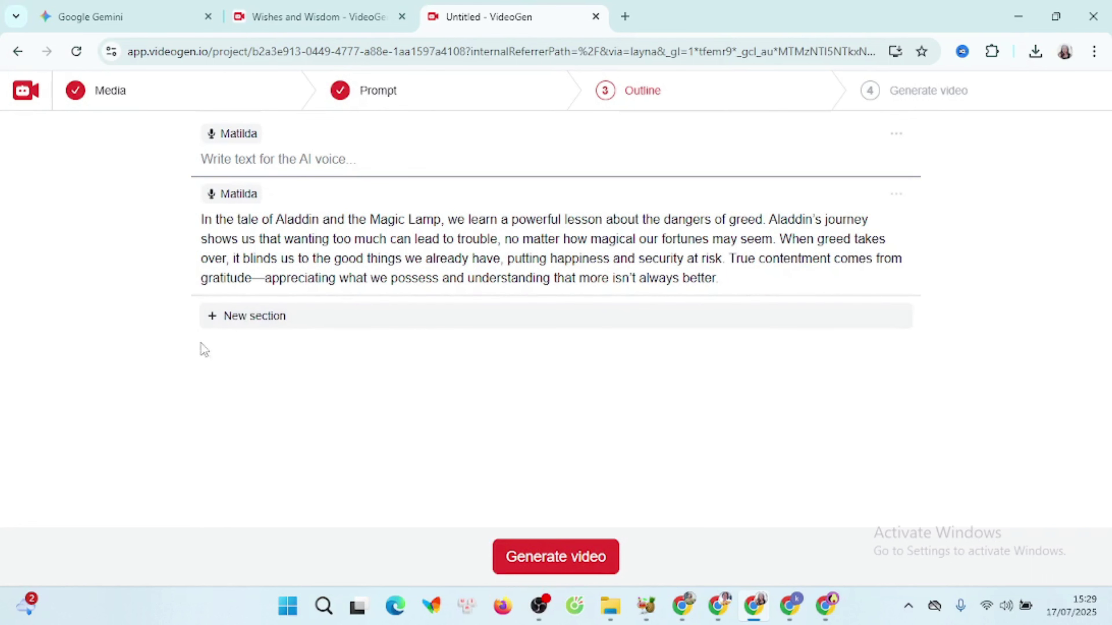
Add a closing text section reading "See you next time." at the end of the outline
{"action": "left_click", "coordinate": [270, 319]}
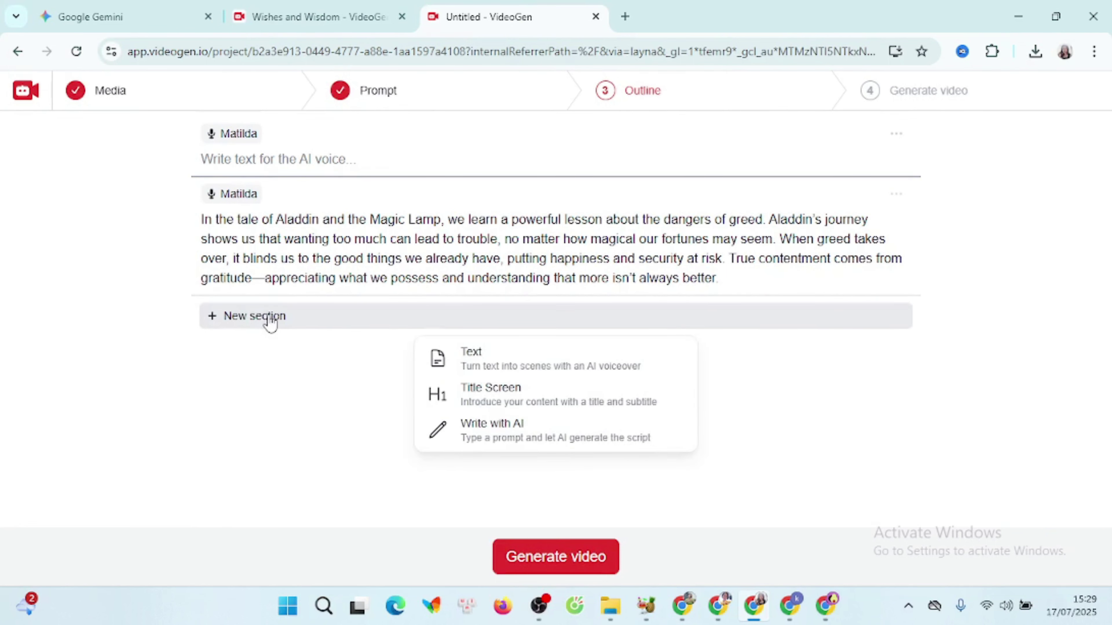
{"action": "left_click", "coordinate": [516, 368]}
{"action": "type", "text": "See you next time"}
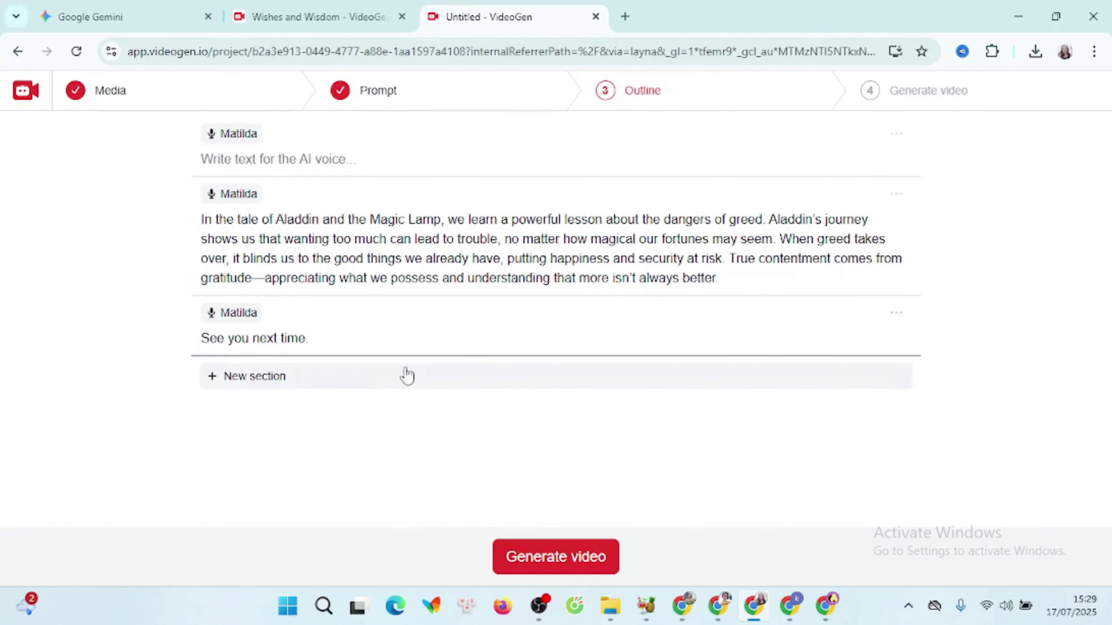
Change the AI voice of the story section to Rachel and generate the video
{"action": "left_click", "coordinate": [231, 199]}
{"action": "scroll", "coordinate": [263, 442], "scroll_direction": "down", "scroll_amount": 4}
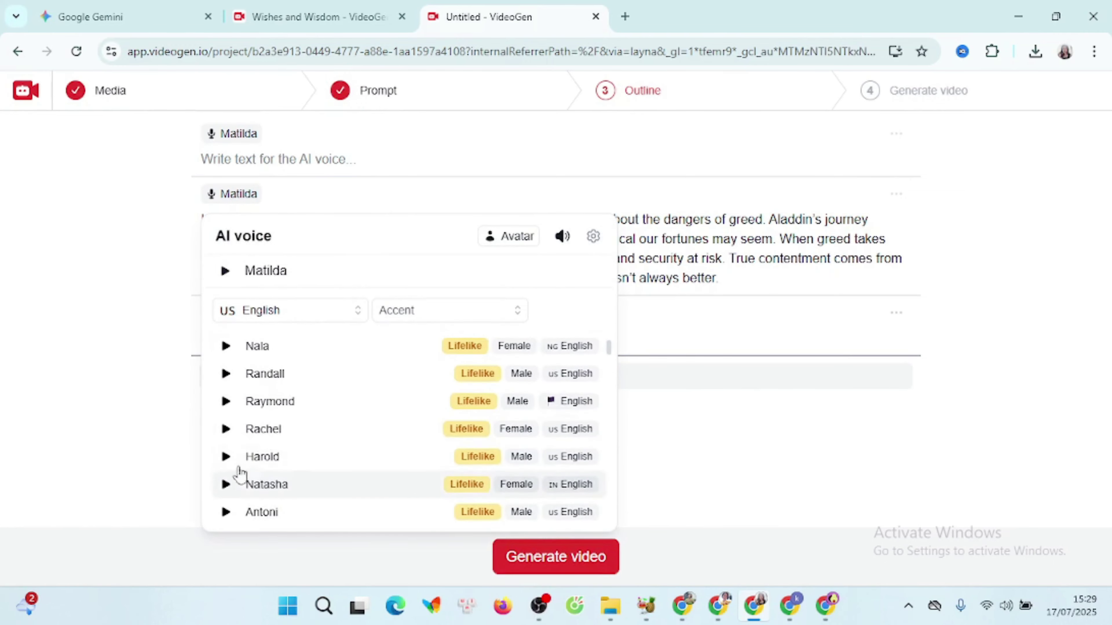
{"action": "left_click", "coordinate": [263, 428]}
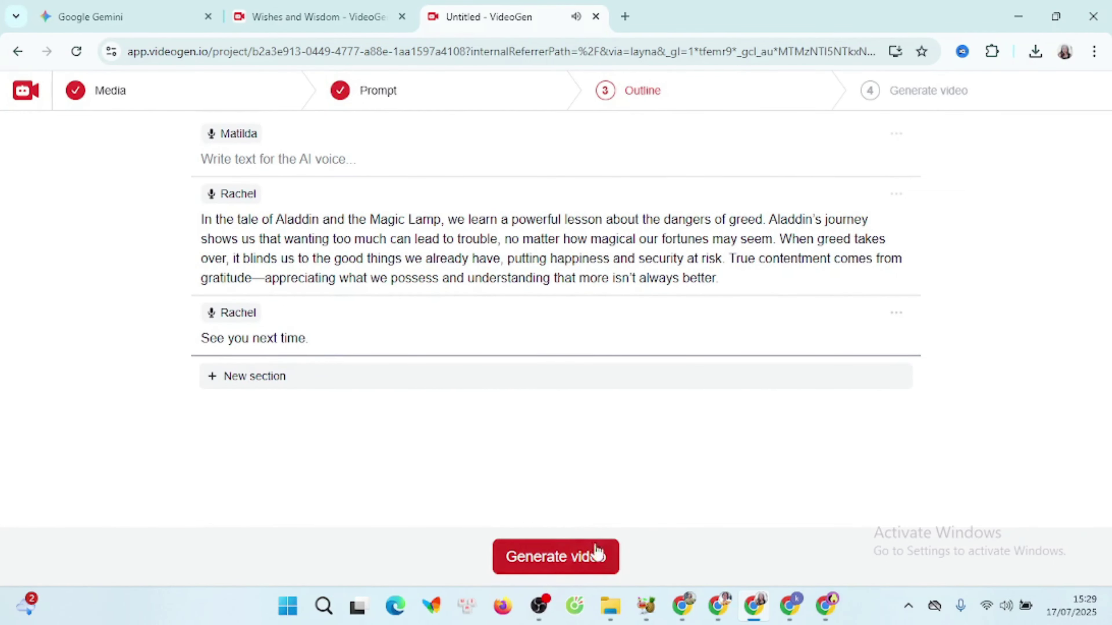
{"action": "left_click", "coordinate": [586, 552]}
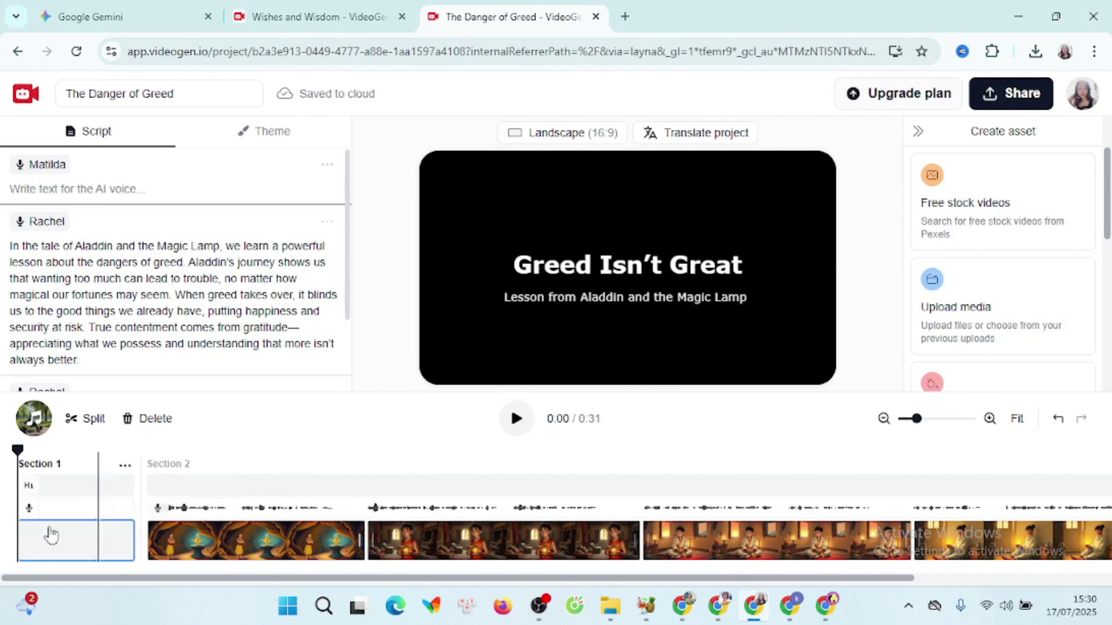
Generate an image from the prompt "a magic cave" as the background of the Section 1 title screen
{"action": "left_click", "coordinate": [62, 551]}
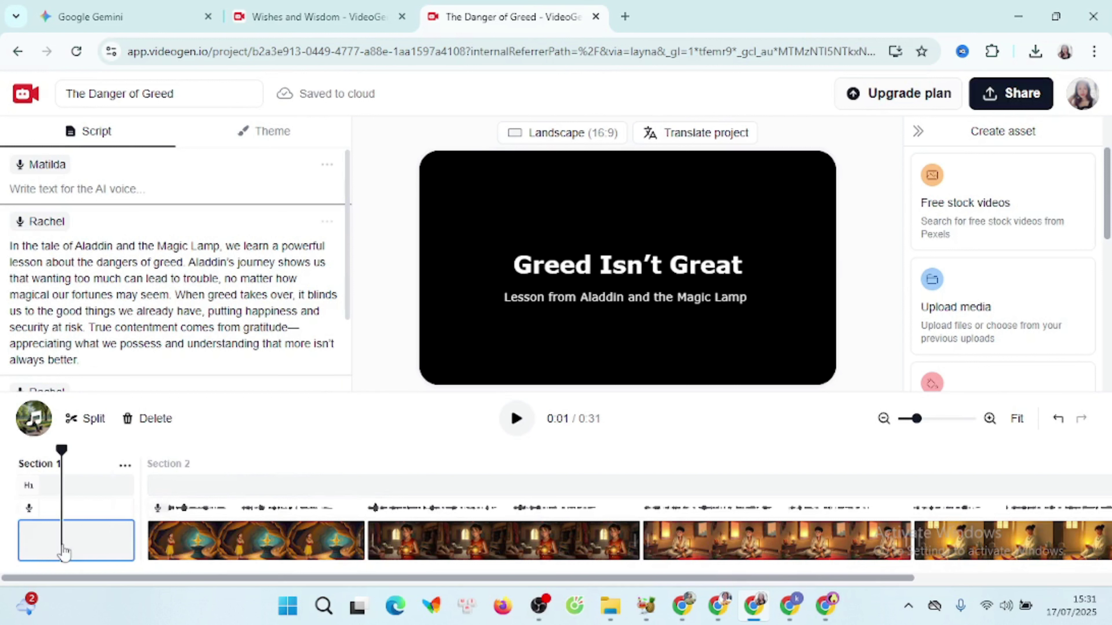
{"action": "scroll", "coordinate": [979, 203], "scroll_direction": "down", "scroll_amount": 5}
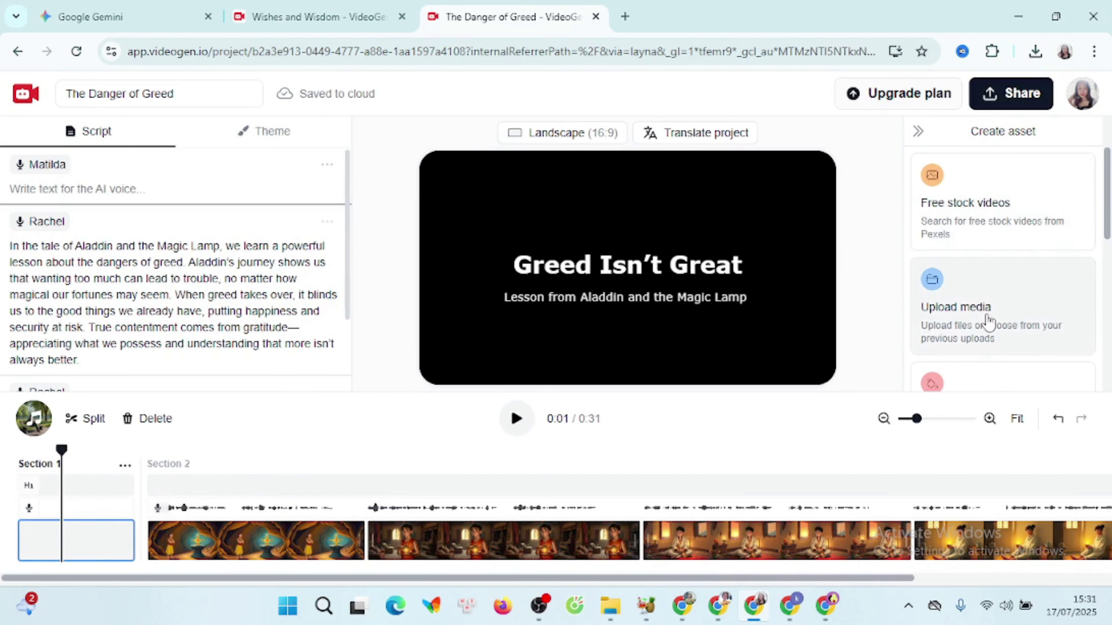
{"action": "scroll", "coordinate": [996, 349], "scroll_direction": "down", "scroll_amount": 1}
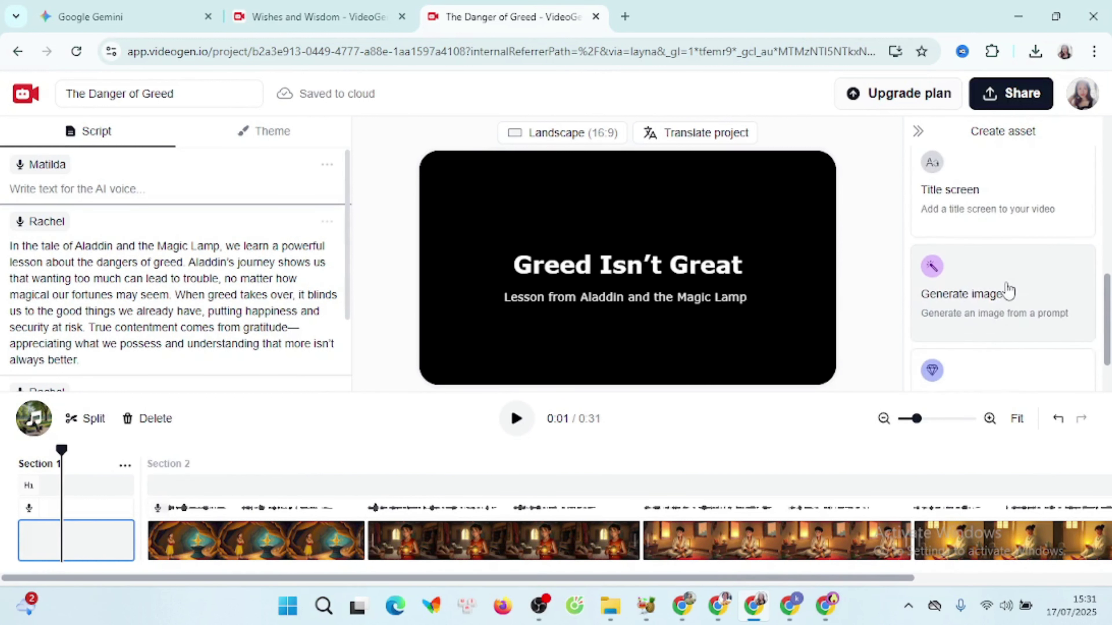
{"action": "left_click", "coordinate": [965, 312]}
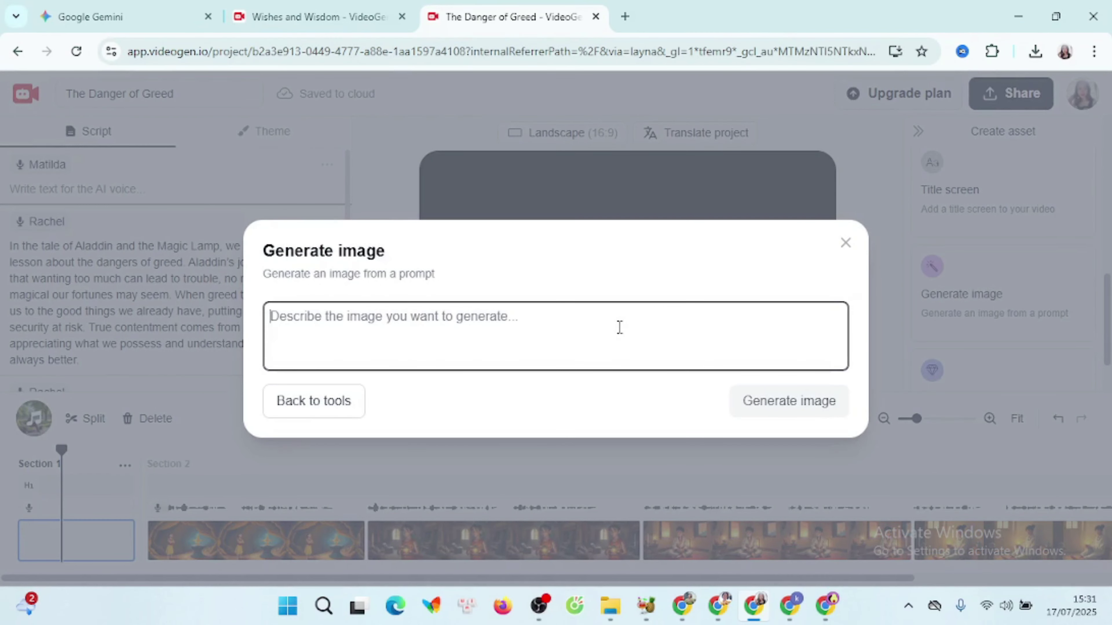
{"action": "type", "text": "a magic cave"}
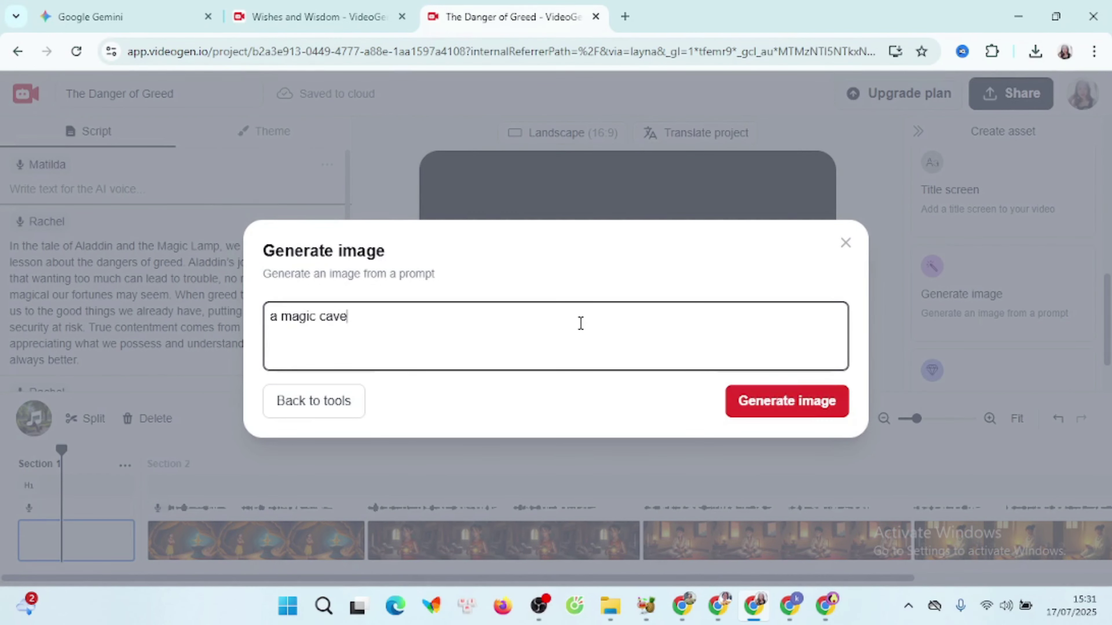
{"action": "left_click", "coordinate": [777, 400]}
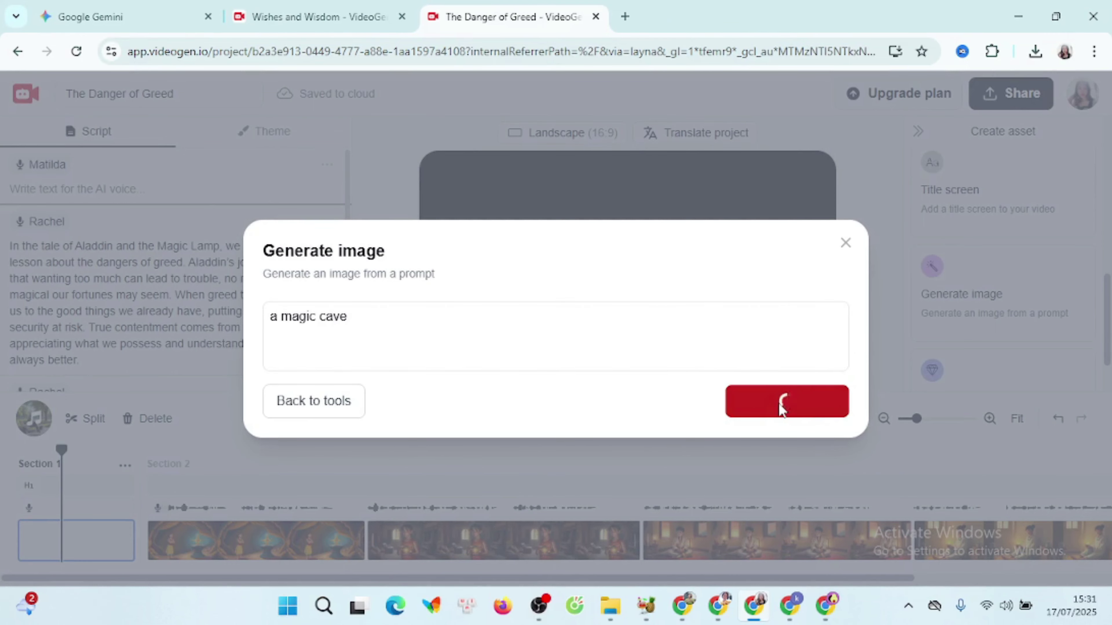
{"action": "left_click", "coordinate": [845, 244]}
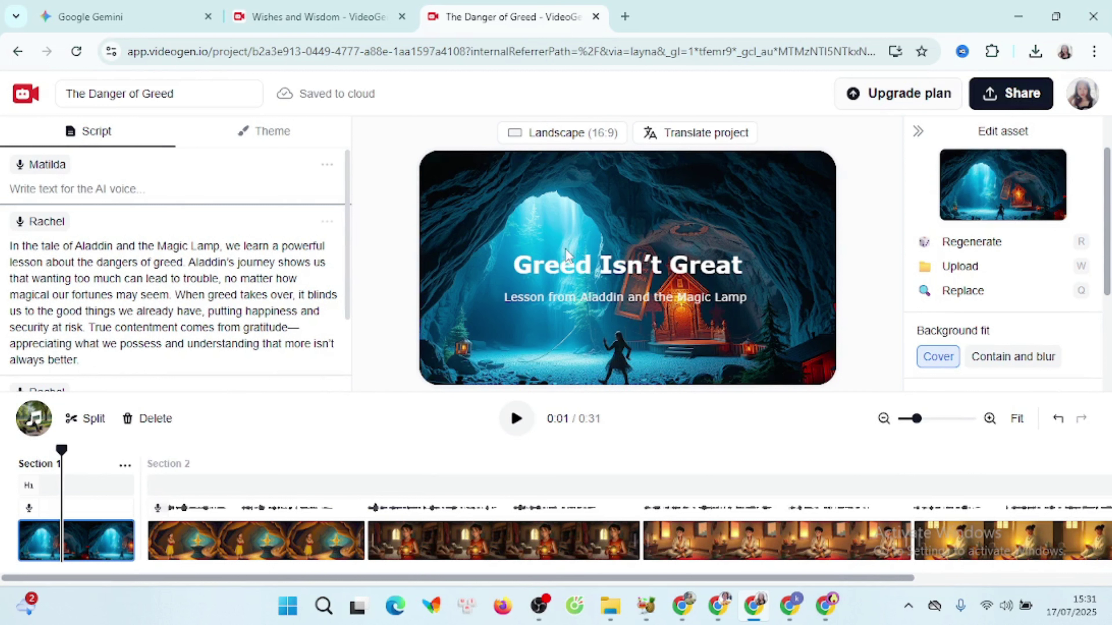
Play the video from its beginning to check the new title background and the story section
{"action": "left_click_drag", "start_coordinate": [61, 450], "coordinate": [16, 457]}
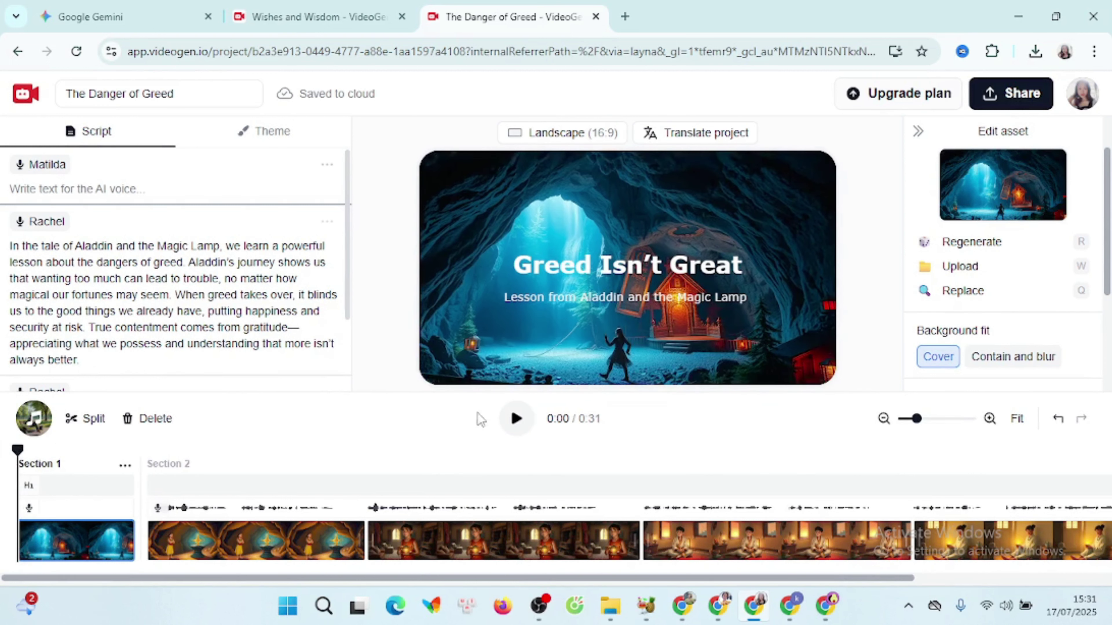
{"action": "left_click", "coordinate": [516, 419]}
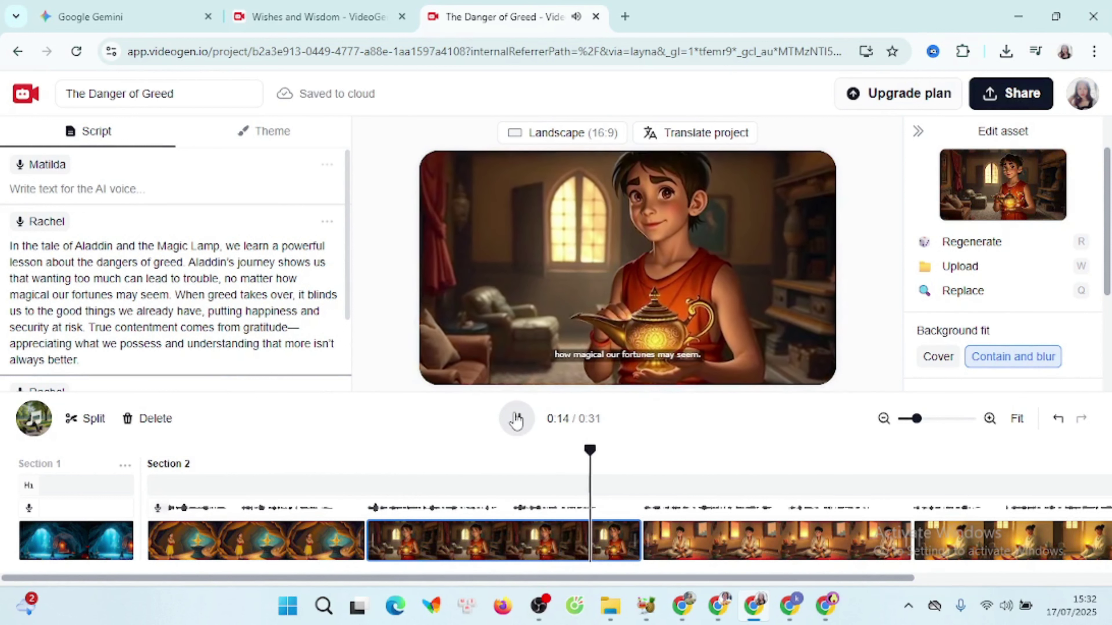
{"action": "left_click", "coordinate": [517, 418]}
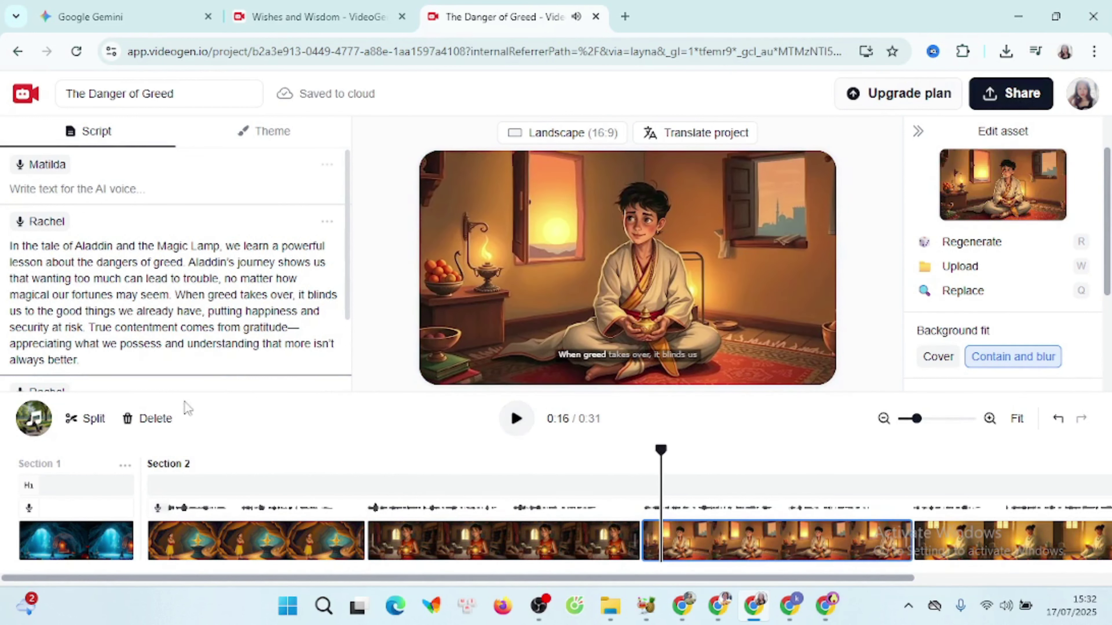
{"action": "left_click", "coordinate": [46, 222]}
{"action": "left_click", "coordinate": [149, 227]}
Apply the Left Aligned Title preset as the theme's title screen style
{"action": "left_click", "coordinate": [268, 127]}
{"action": "left_click", "coordinate": [92, 474]}
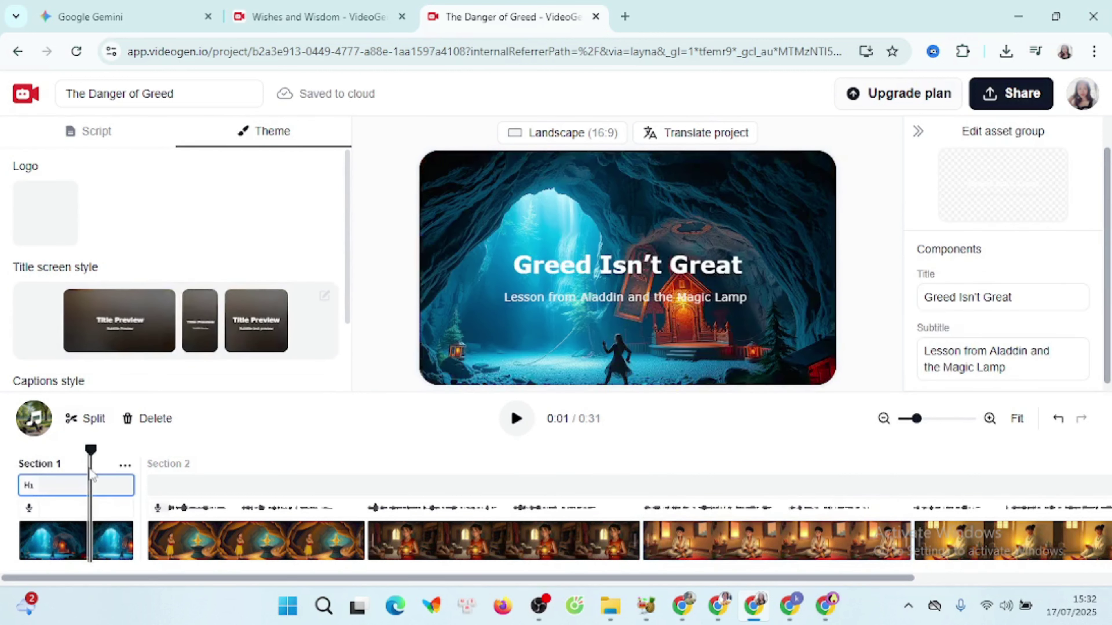
{"action": "left_click", "coordinate": [145, 312]}
{"action": "scroll", "coordinate": [231, 242], "scroll_direction": "down", "scroll_amount": 5}
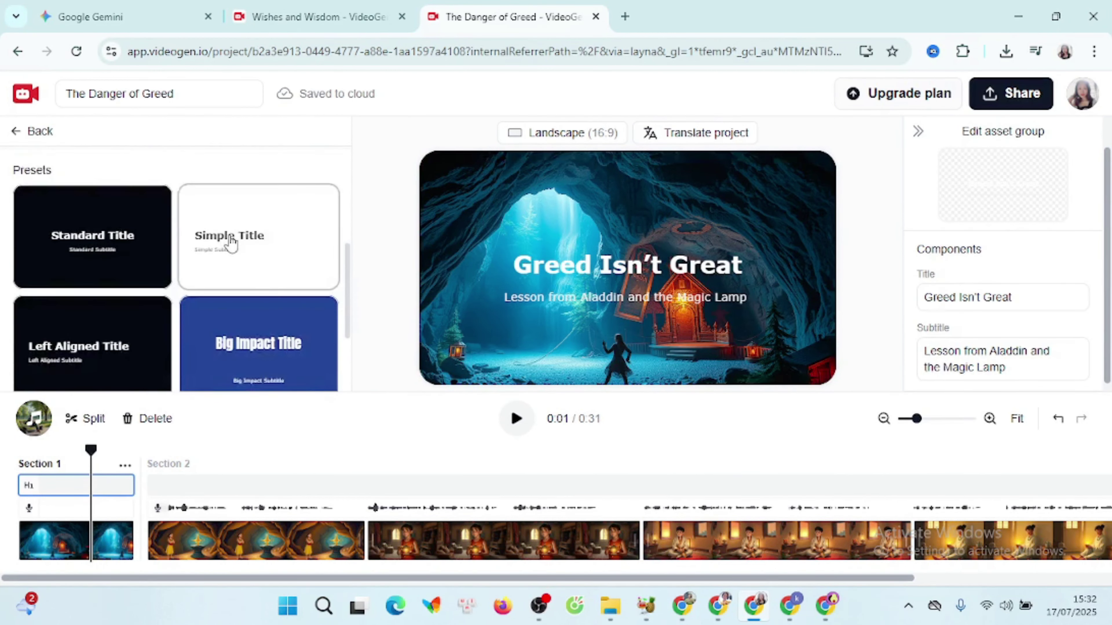
{"action": "scroll", "coordinate": [184, 258], "scroll_direction": "down", "scroll_amount": 2}
{"action": "left_click", "coordinate": [131, 276]}
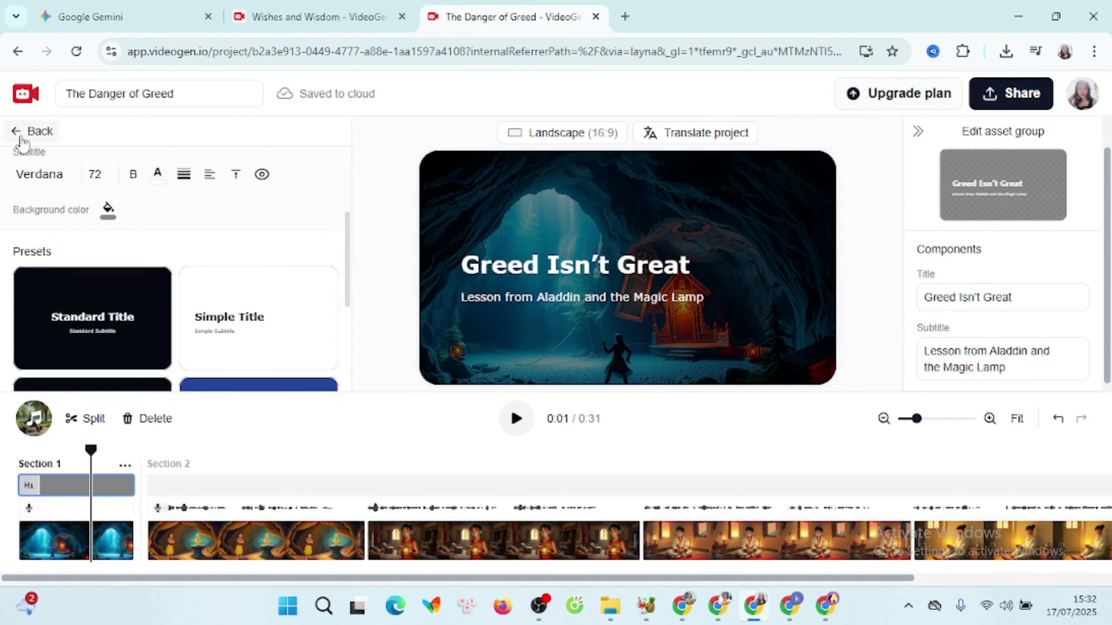
Apply the Simple 2 preset as the theme's captions style
{"action": "left_click", "coordinate": [26, 132]}
{"action": "left_click", "coordinate": [160, 337]}
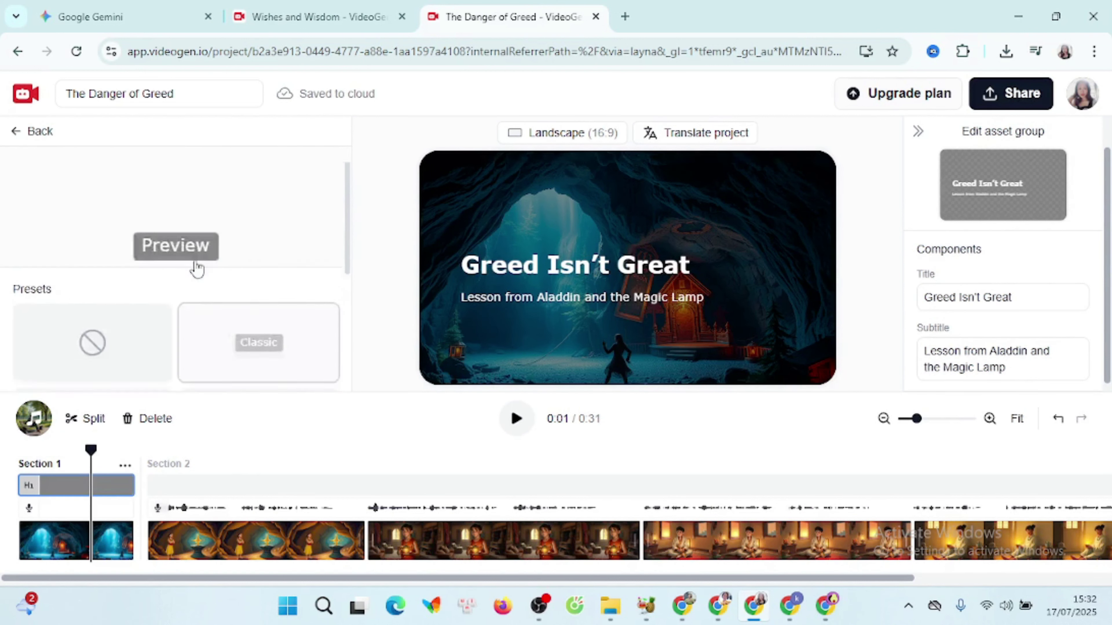
{"action": "scroll", "coordinate": [219, 263], "scroll_direction": "down", "scroll_amount": 5}
{"action": "left_click", "coordinate": [266, 225]}
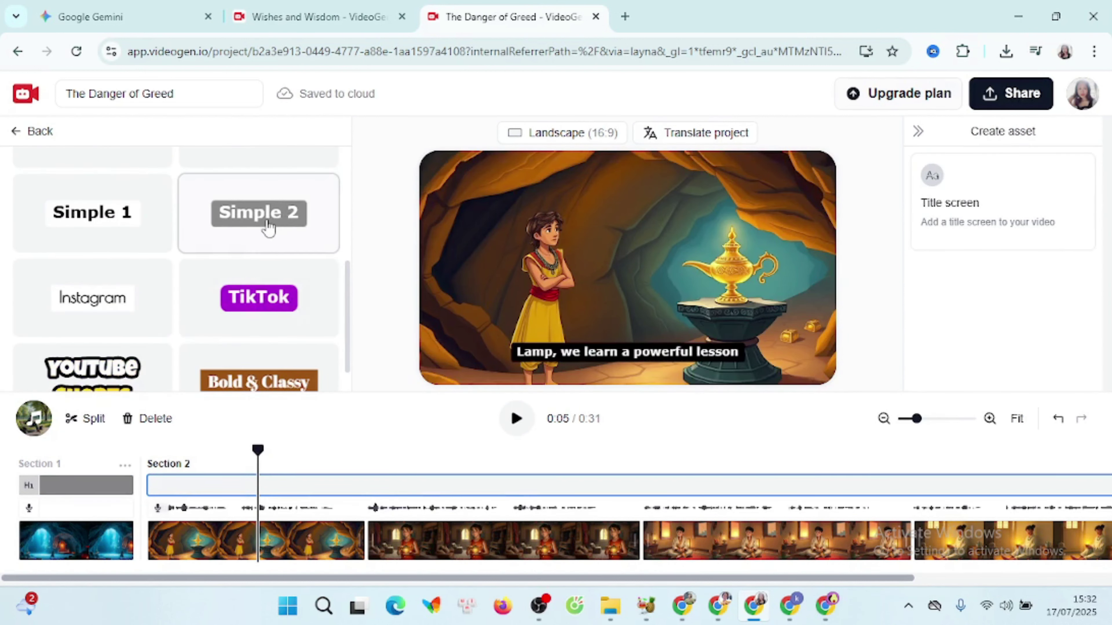
{"action": "scroll", "coordinate": [241, 318], "scroll_direction": "up", "scroll_amount": 3}
{"action": "scroll", "coordinate": [243, 318], "scroll_direction": "up", "scroll_amount": 3}
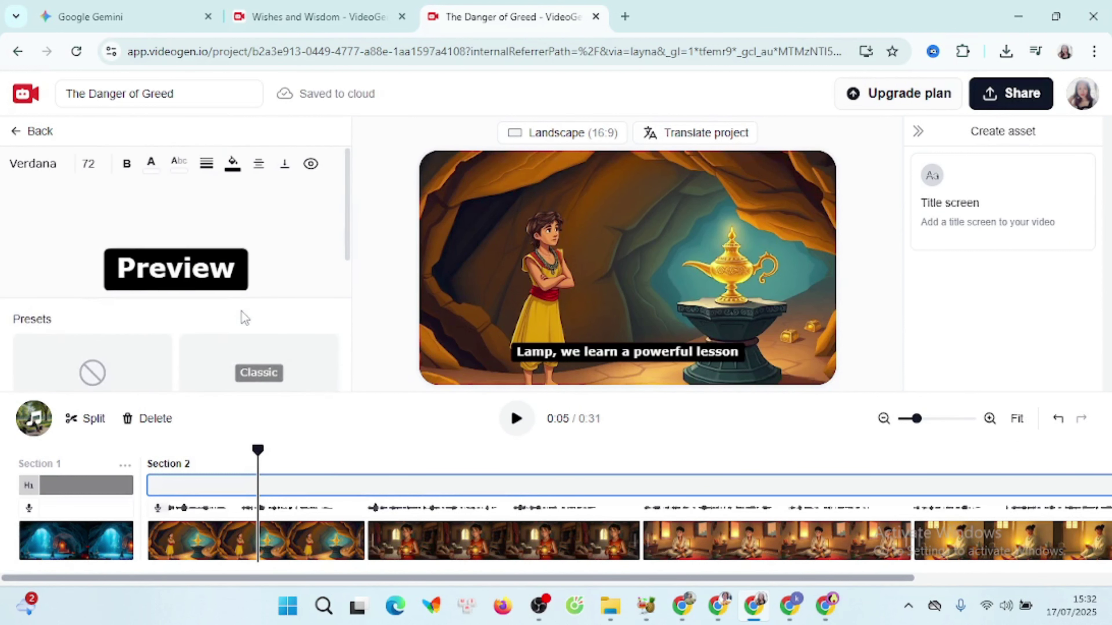
Try orange and magenta as the caption text's fill color and settle on lime green
{"action": "left_click", "coordinate": [151, 163]}
{"action": "left_click", "coordinate": [223, 216]}
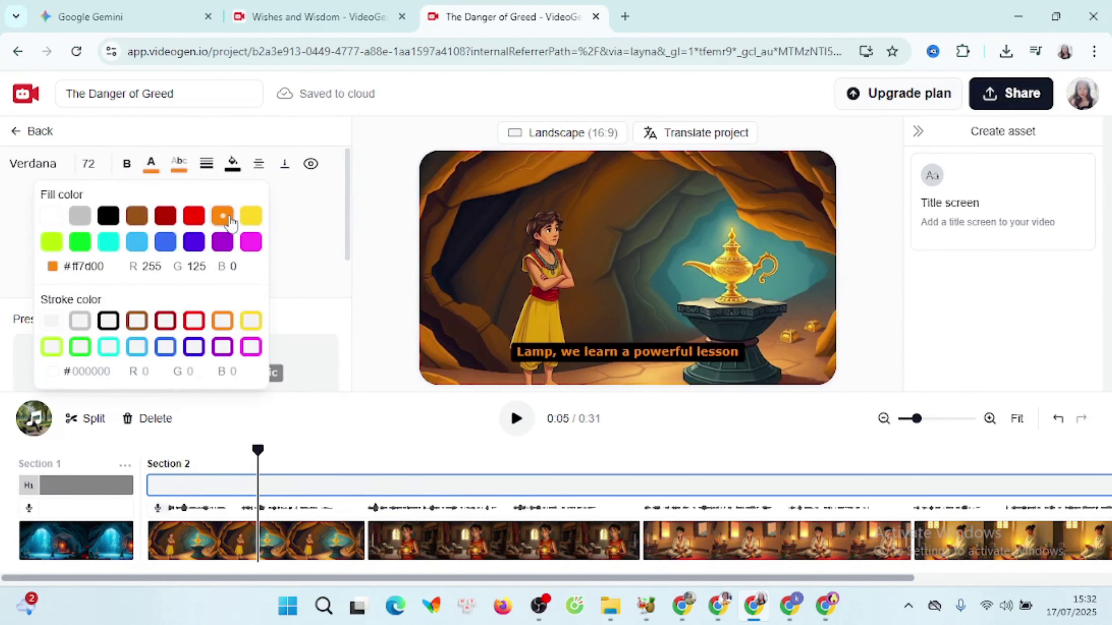
{"action": "left_click", "coordinate": [251, 242]}
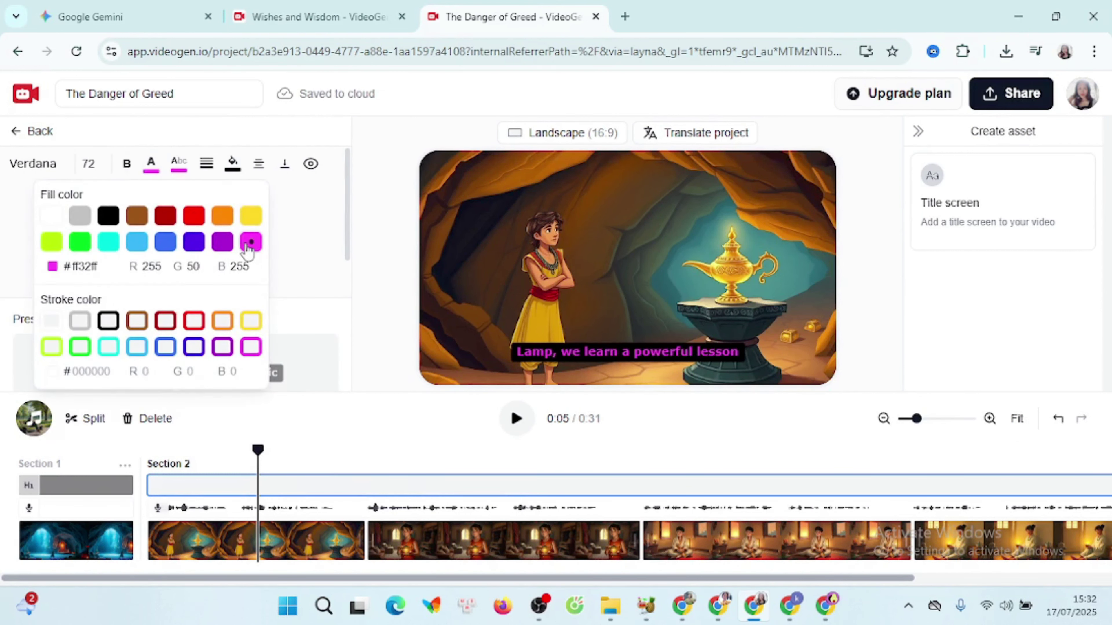
{"action": "left_click", "coordinate": [51, 242]}
Examine the background music options: the copyright-free tracks, the audio upload area and the volume control of the current track
{"action": "left_click", "coordinate": [35, 424]}
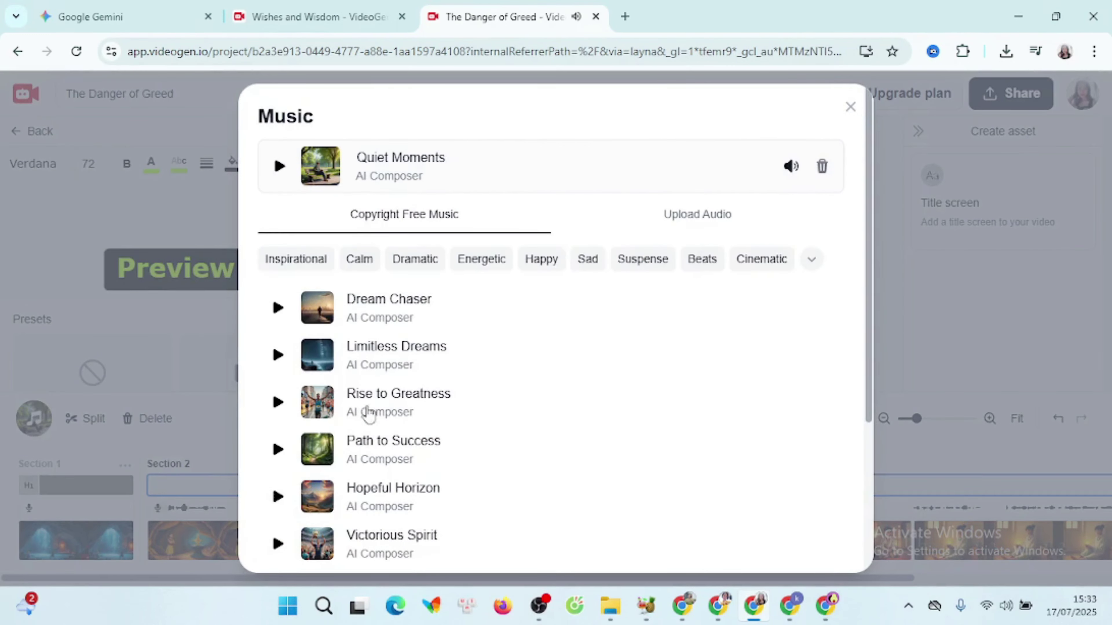
{"action": "scroll", "coordinate": [438, 385], "scroll_direction": "down", "scroll_amount": 5}
{"action": "scroll", "coordinate": [422, 407], "scroll_direction": "up", "scroll_amount": 5}
{"action": "left_click", "coordinate": [660, 223]}
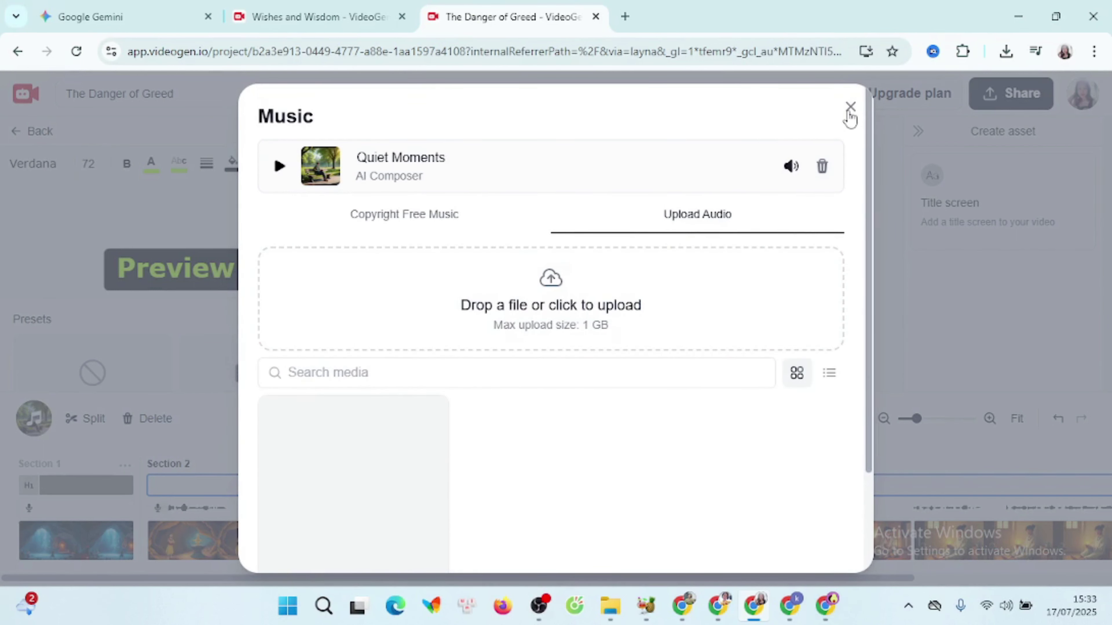
{"action": "mouse_move", "coordinate": [793, 166]}
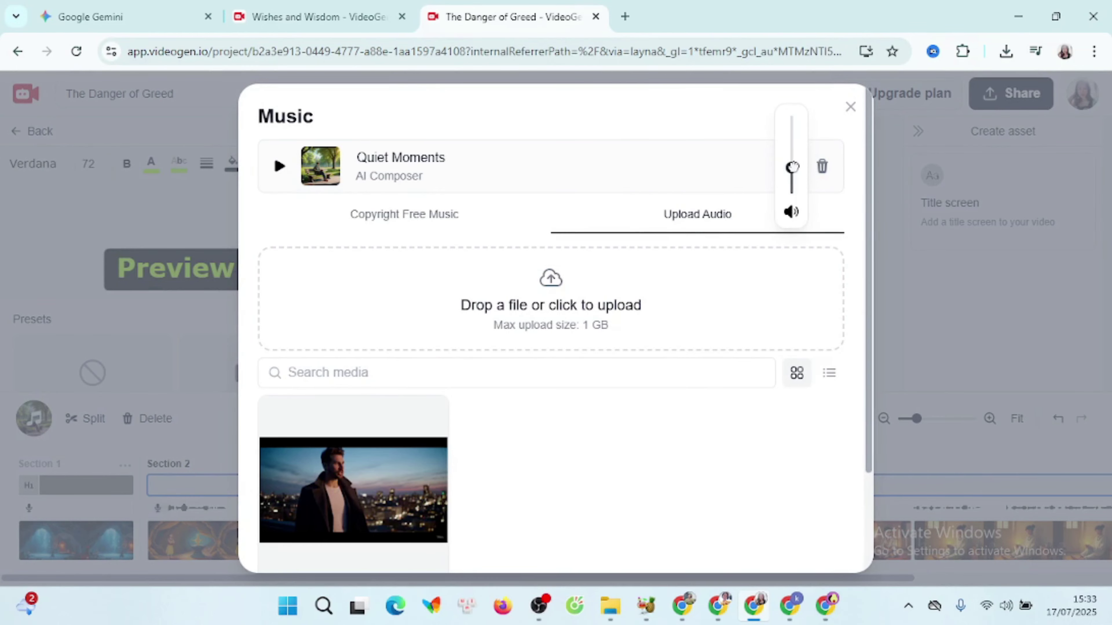
{"action": "key", "text": "Escape"}
Play back the video with the restyled captions and export it at 1080p
{"action": "left_click", "coordinate": [518, 419]}
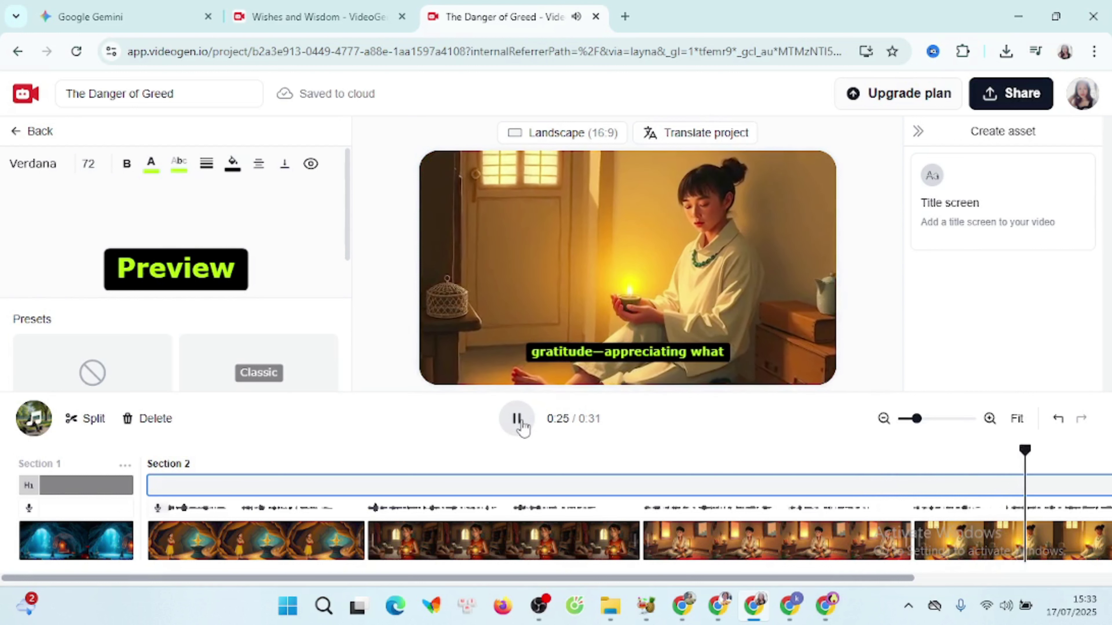
{"action": "left_click", "coordinate": [523, 427]}
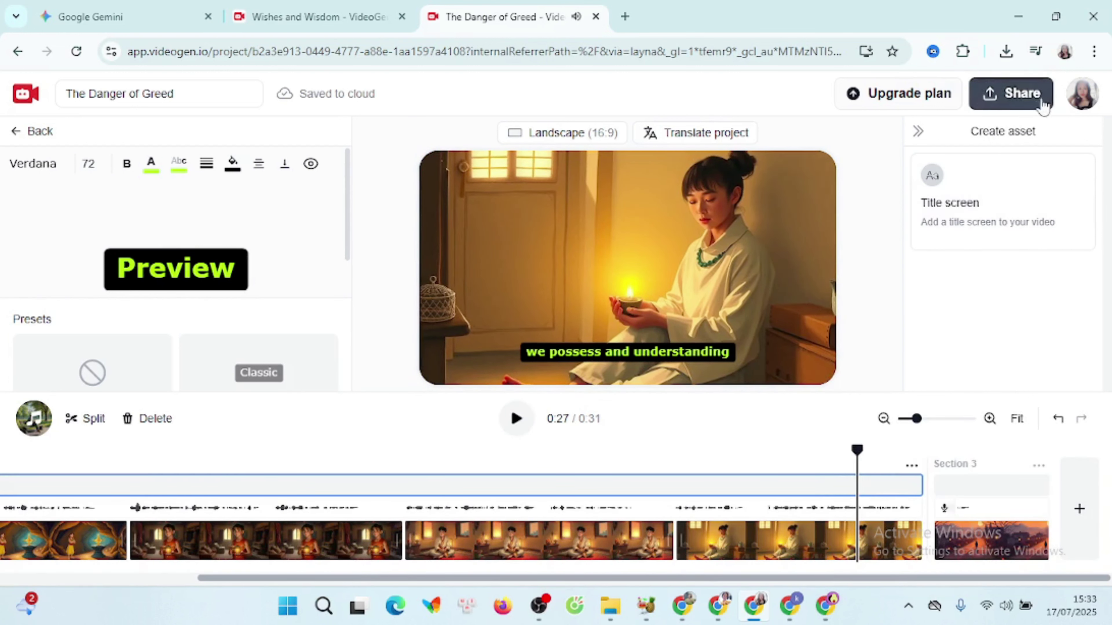
{"action": "left_click", "coordinate": [1020, 93]}
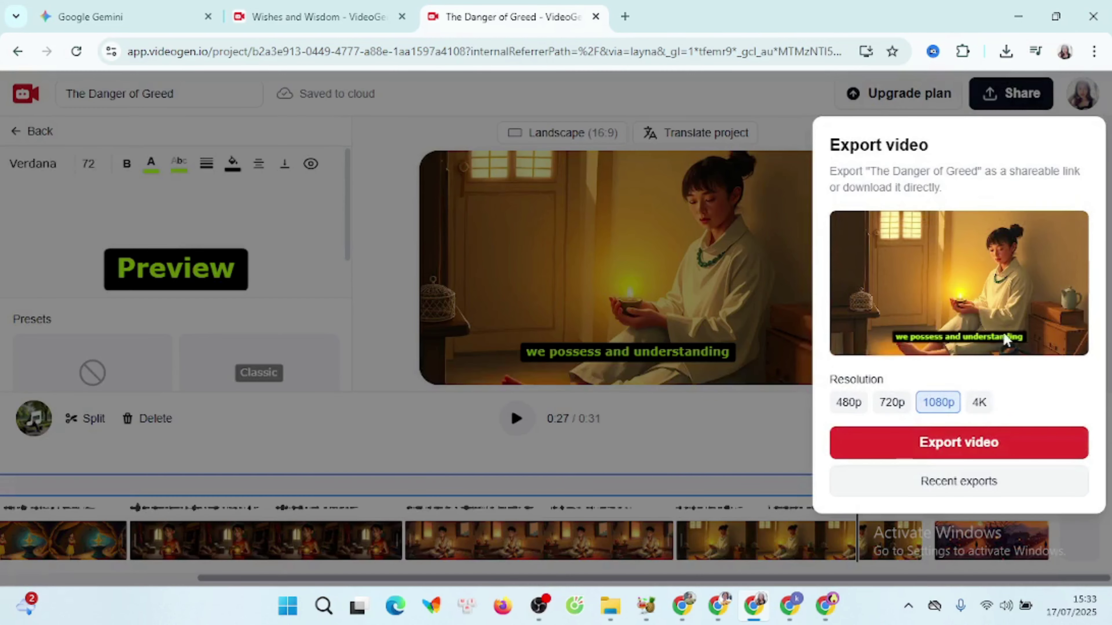
{"action": "left_click", "coordinate": [984, 444]}
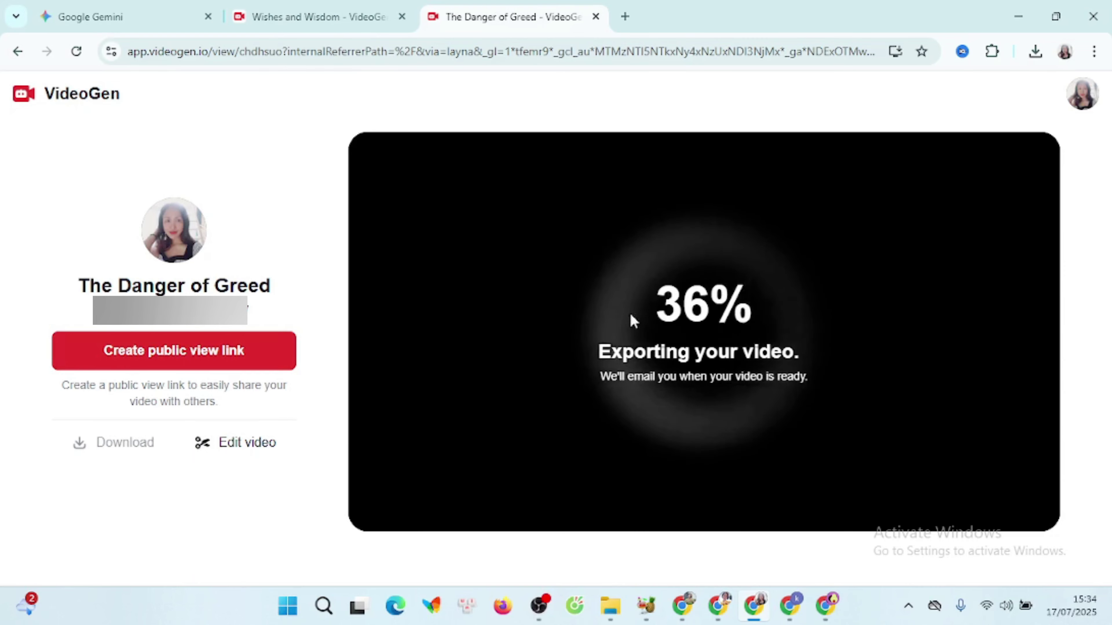
Open the exported "Wishes and Wisdom" video and create its public view link
{"action": "left_click", "coordinate": [336, 22]}
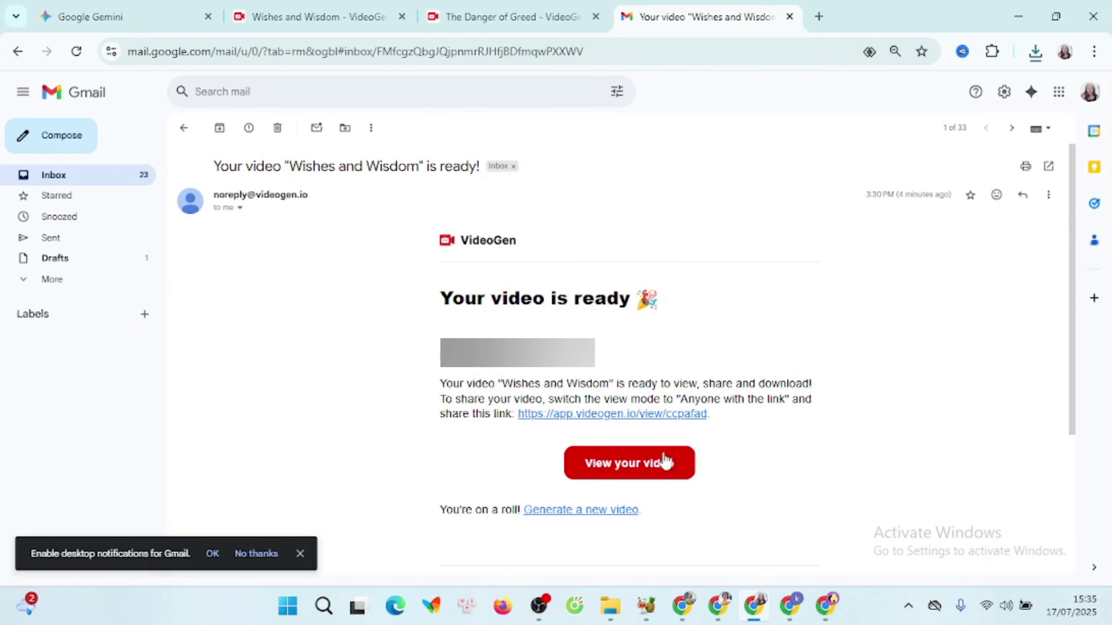
{"action": "left_click", "coordinate": [638, 469]}
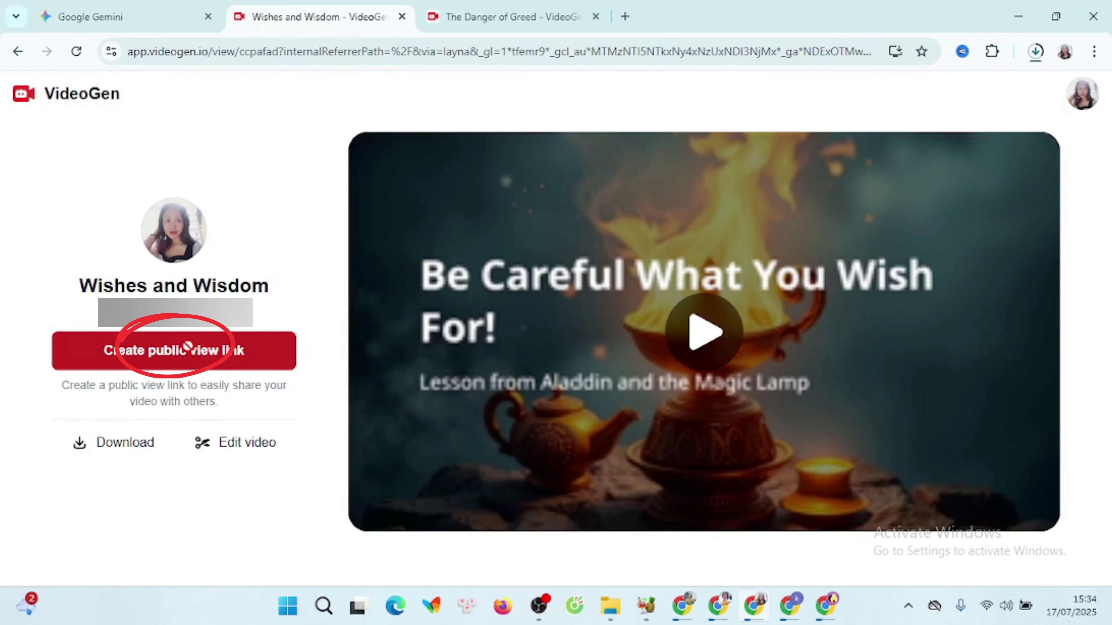
{"action": "left_click", "coordinate": [187, 346]}
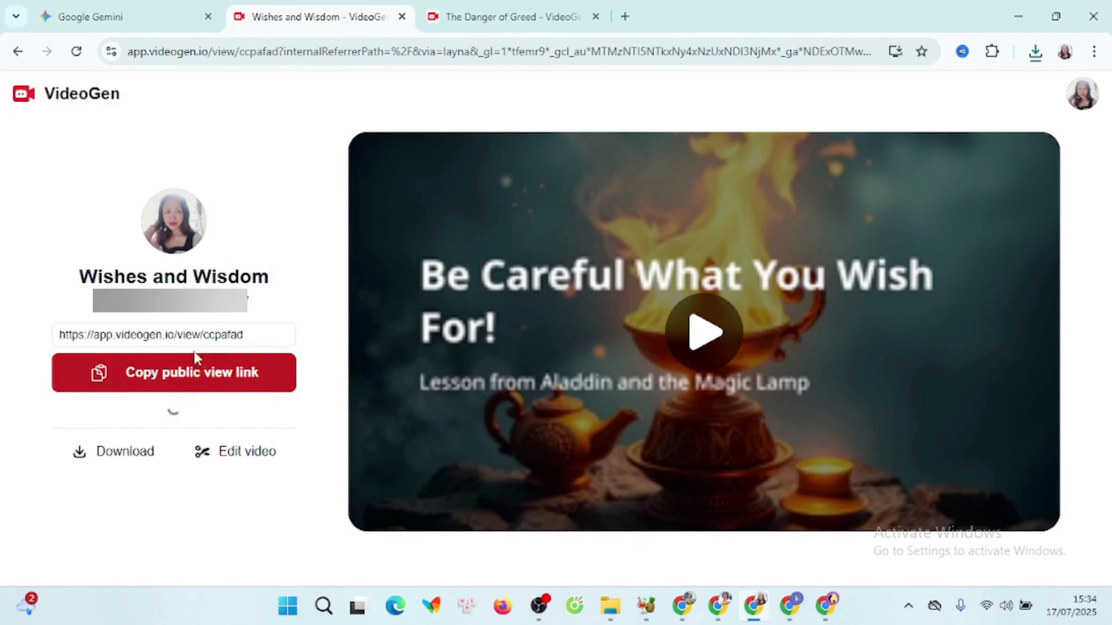
{"action": "triple_click", "coordinate": [218, 334]}
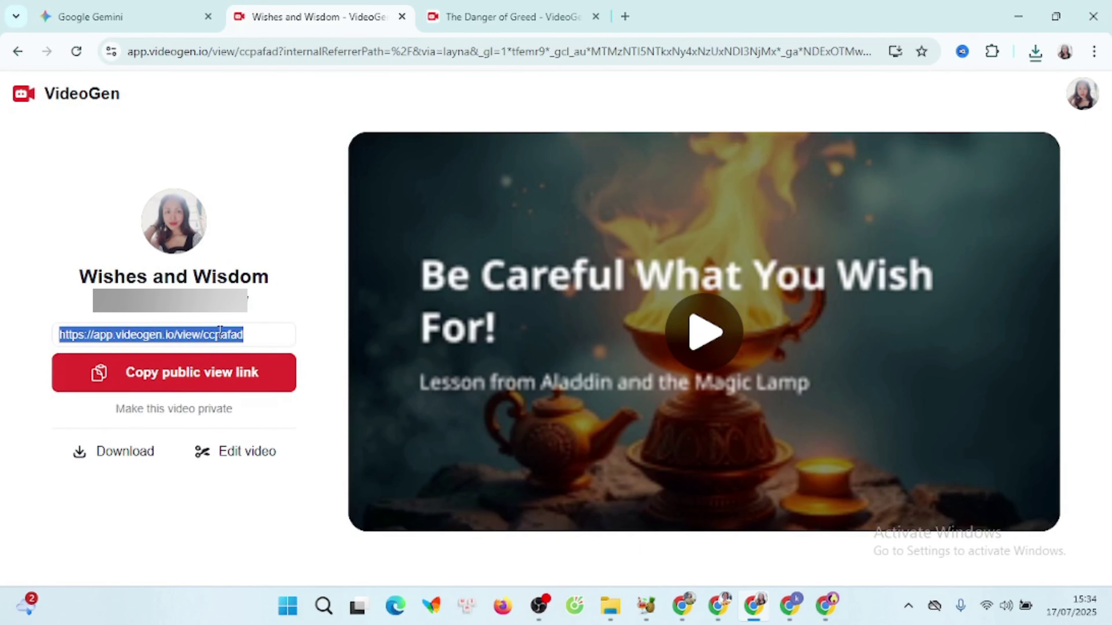
{"action": "left_click", "coordinate": [322, 319]}
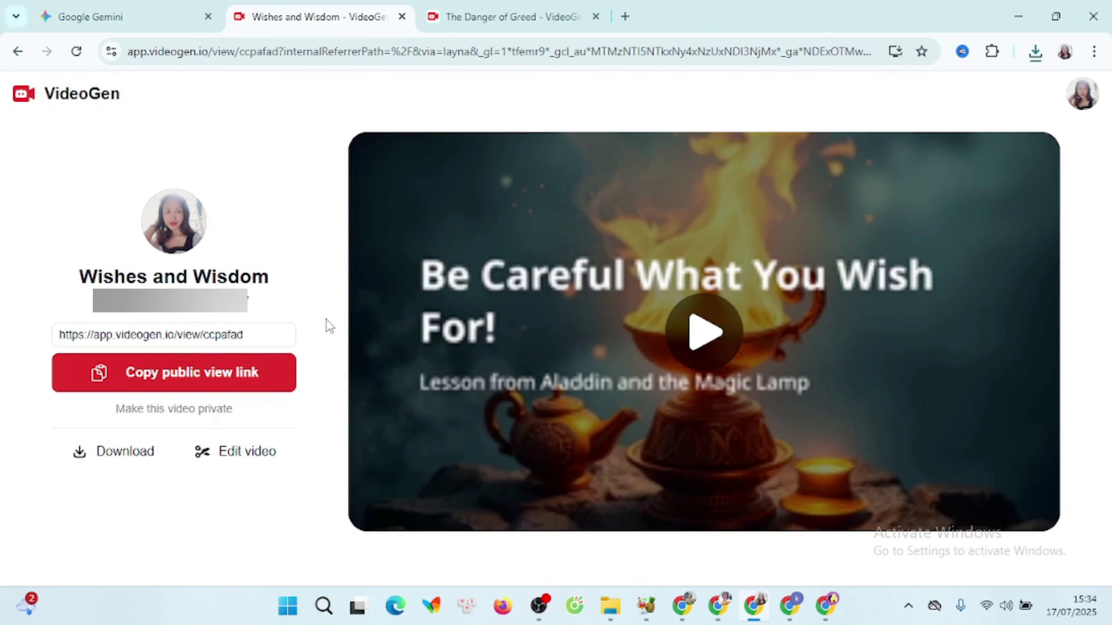